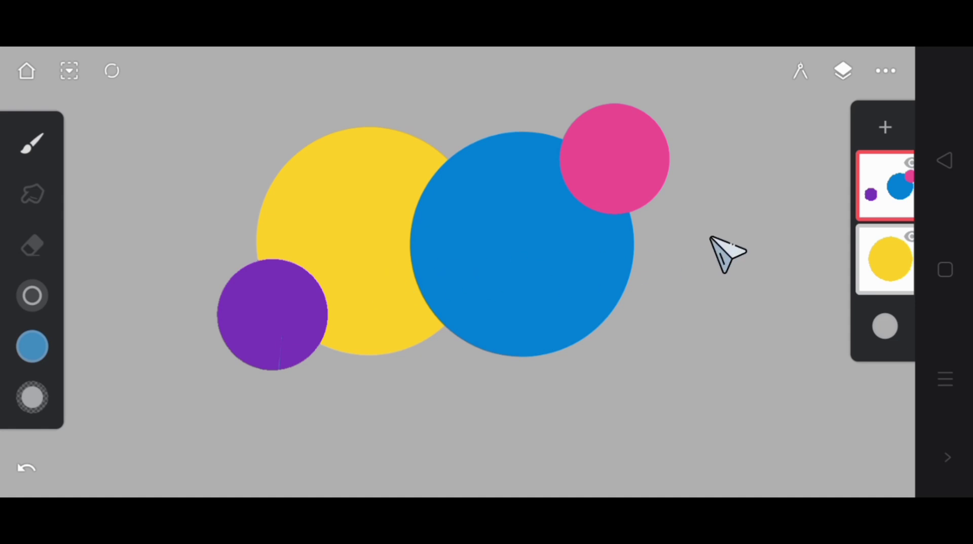
Load the yellow circle on Layer 1 as a selection, masking everything outside it
left_click(891, 256)
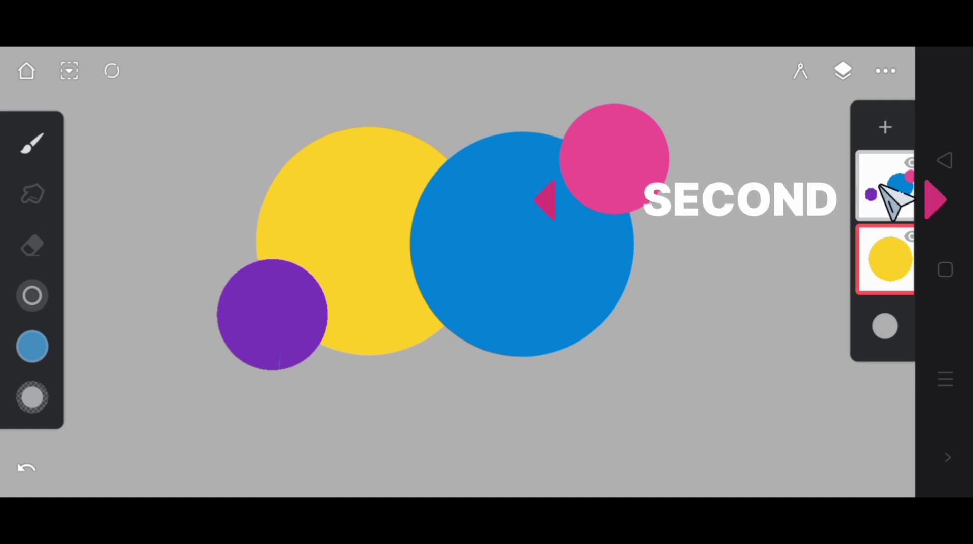
left_click(885, 268)
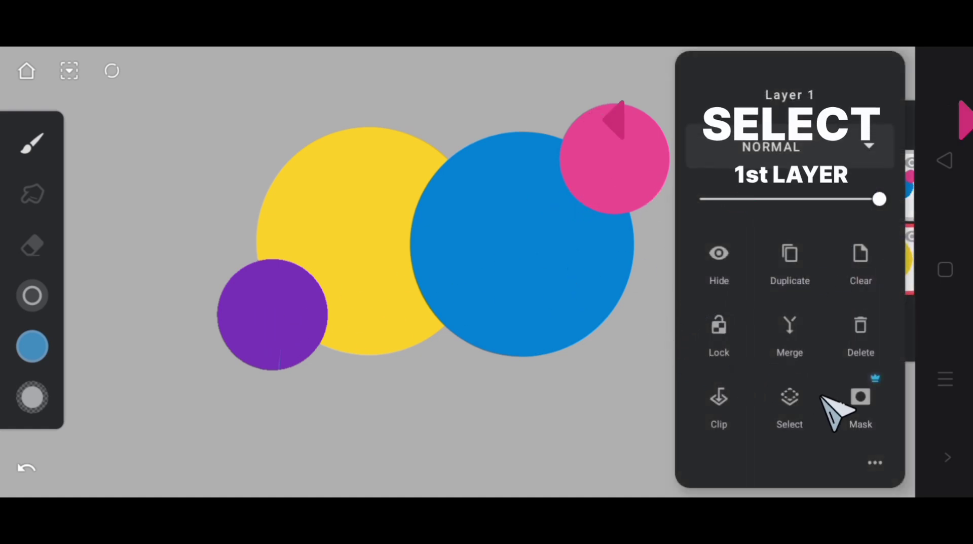
left_click(790, 403)
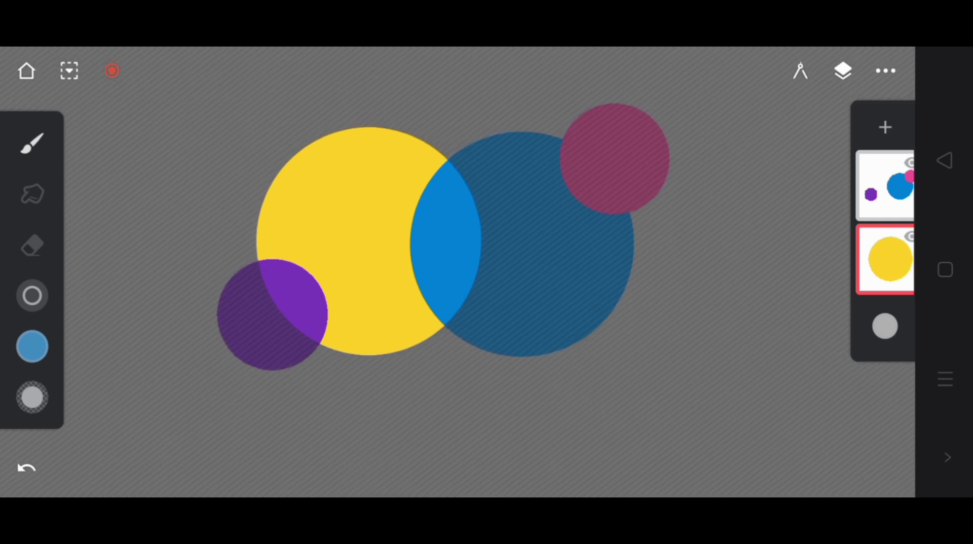
Set the selection mask overlay to 86 opacity with a muted brownish-orange tint
left_click(69, 71)
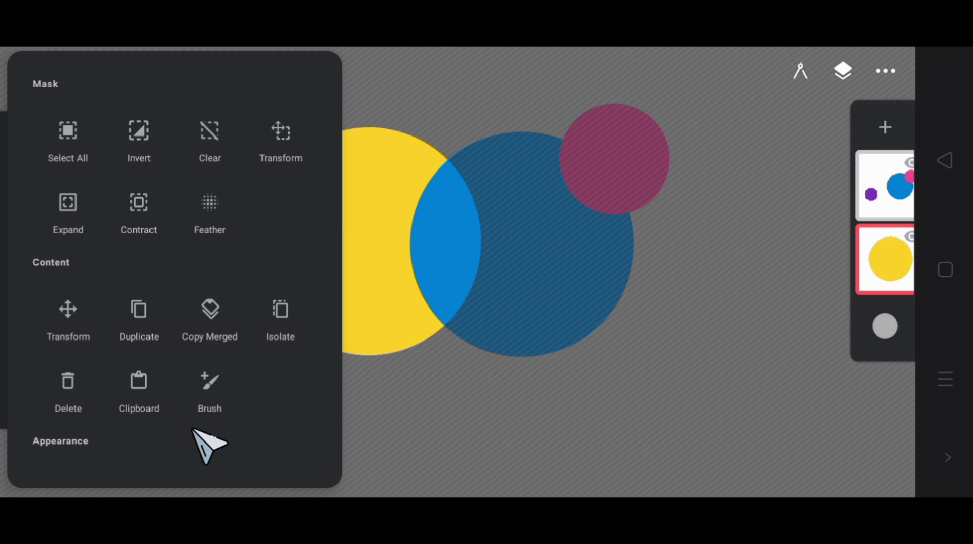
scroll(195, 431, "down", 3)
scroll(193, 429, "down", 1)
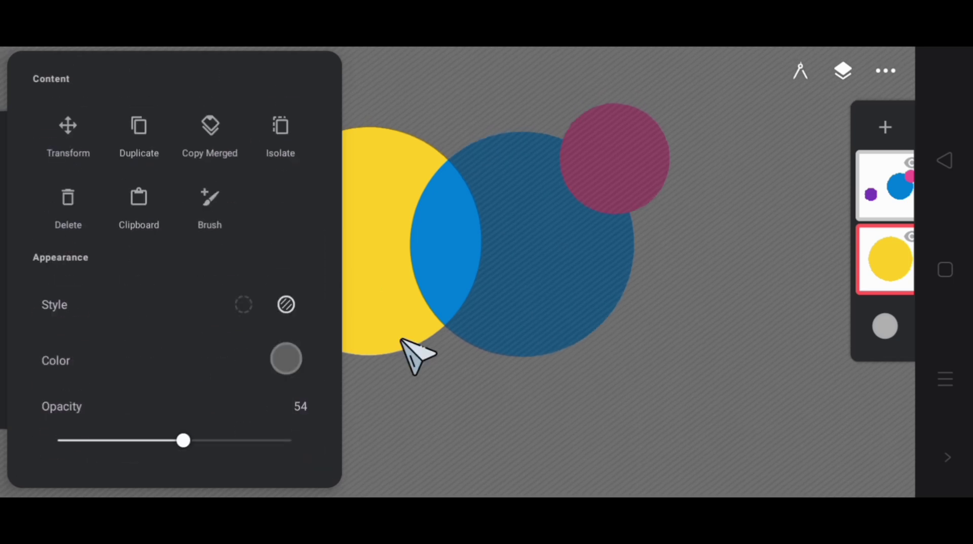
left_click(253, 440)
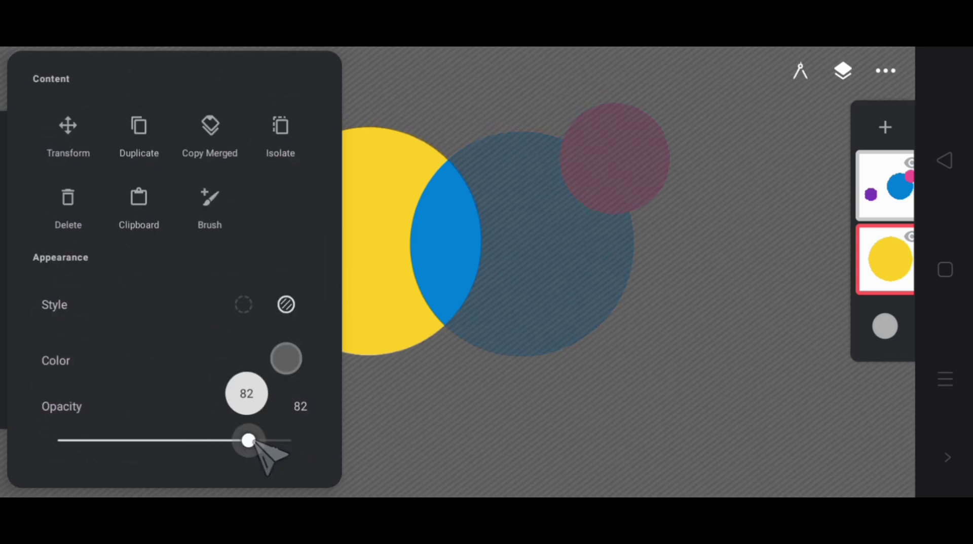
left_click(285, 359)
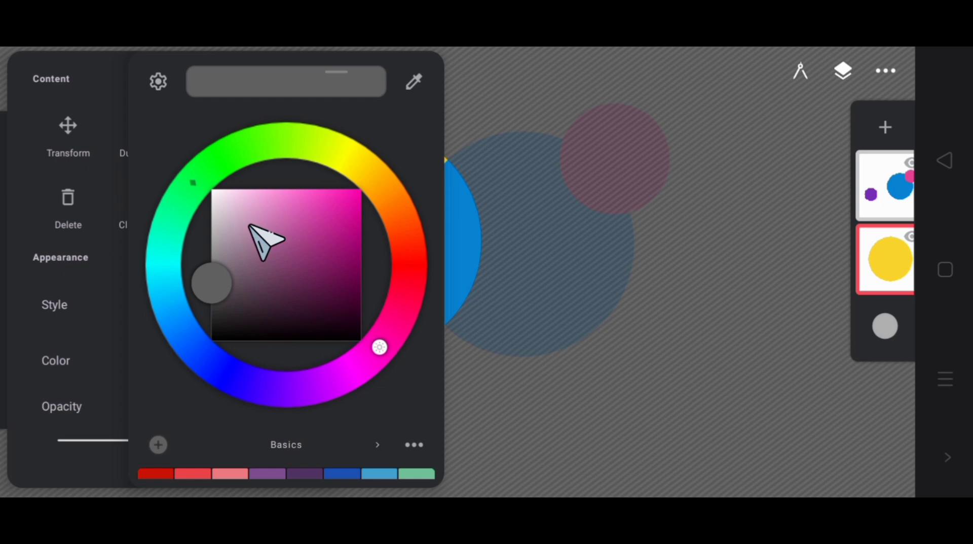
left_click(256, 256)
left_click_drag(379, 347, 404, 228)
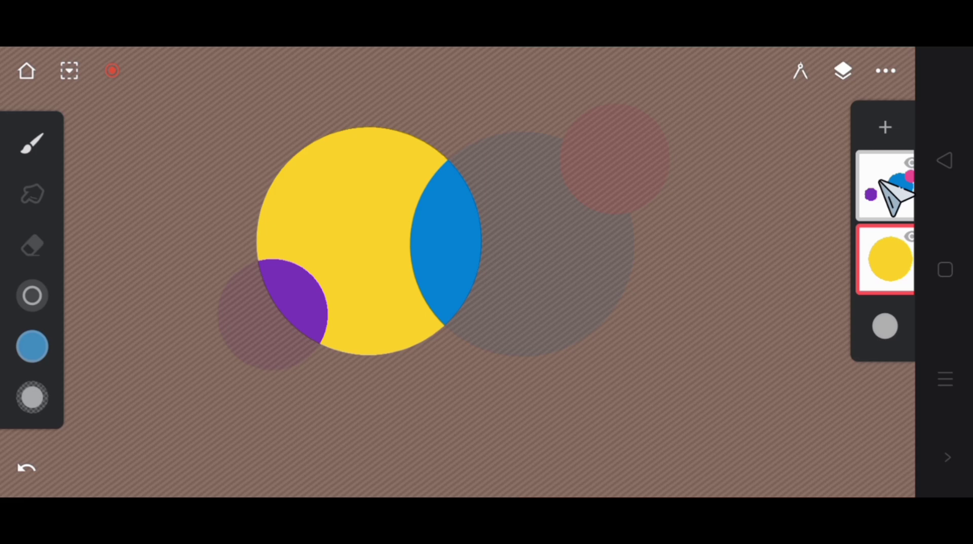
Replace the selection with Layer 2's blue, pink and purple circles using Select mode
left_click(882, 183)
left_click(882, 182)
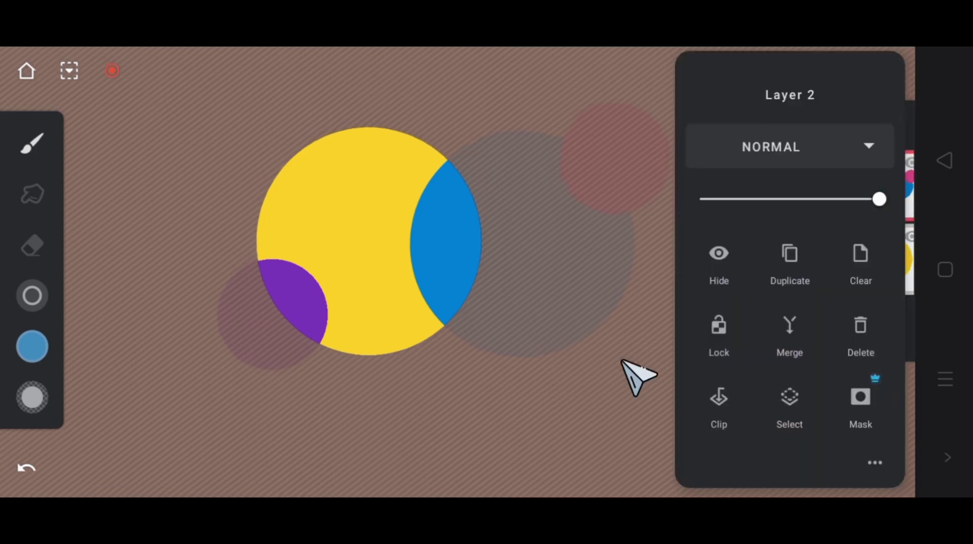
left_click(790, 398)
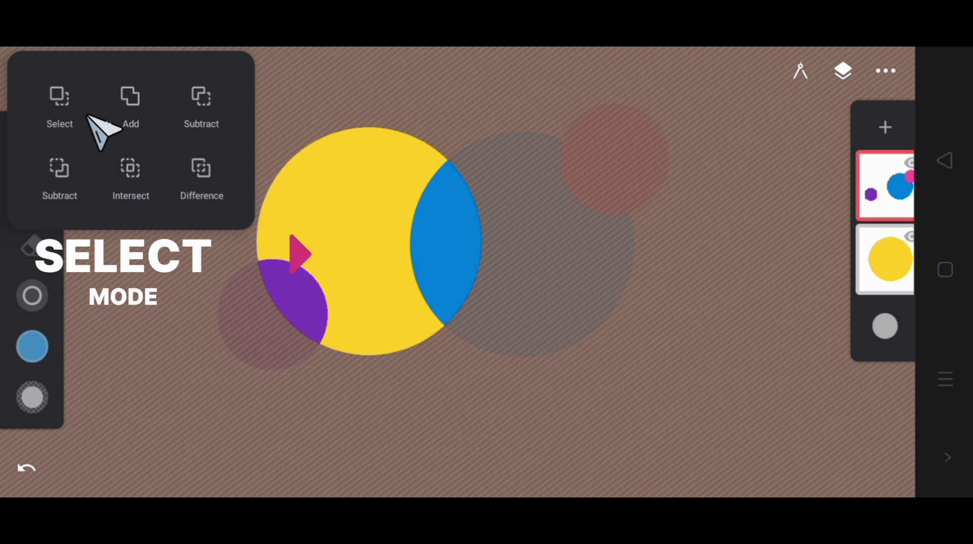
left_click(51, 96)
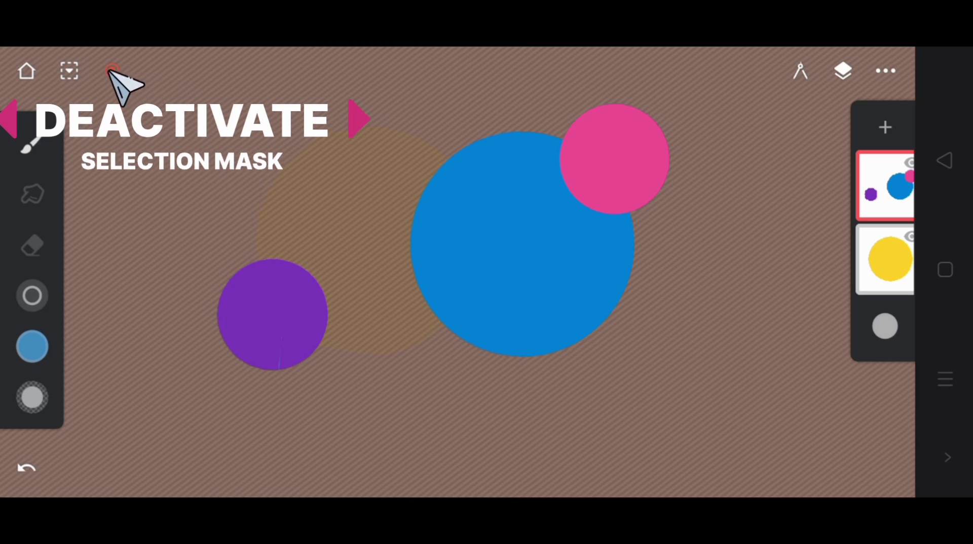
Turn off the mask and select the yellow circle from Layer 1
left_click(111, 71)
left_click(882, 269)
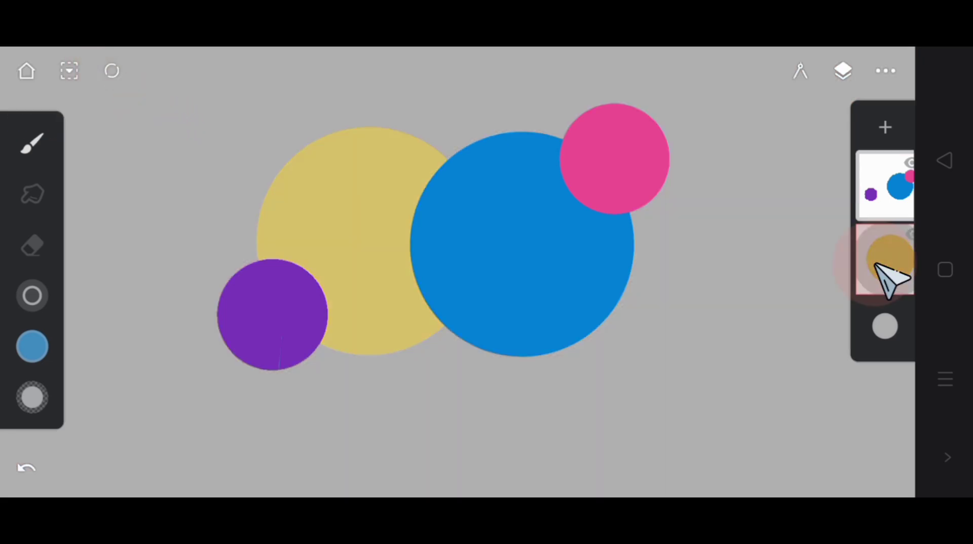
left_click(887, 271)
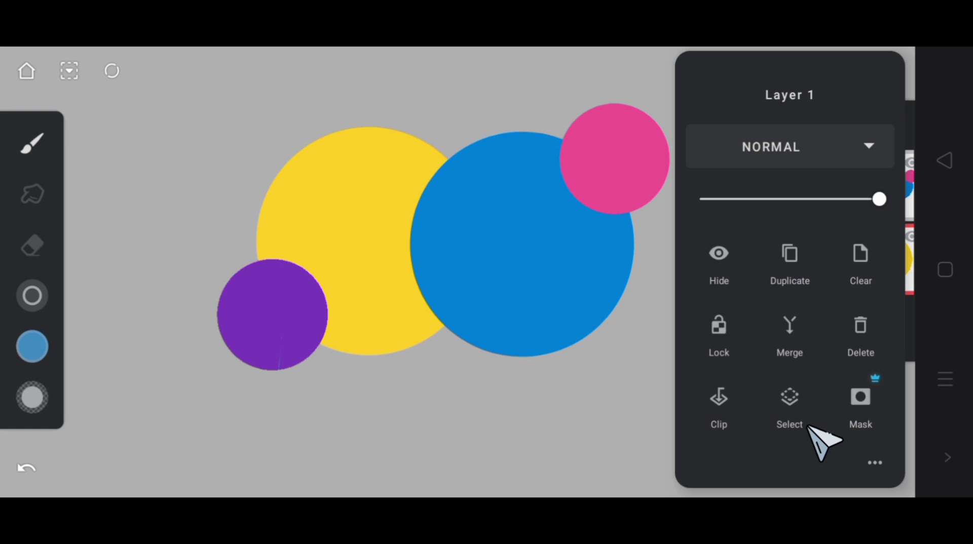
left_click(789, 400)
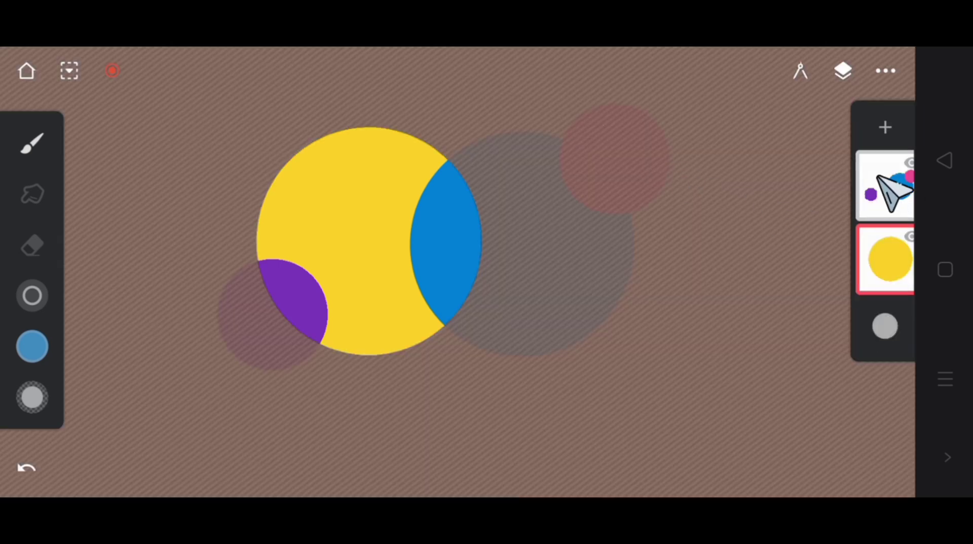
Add Layer 2's blue, purple and pink circles to the selection with Add mode
left_click(894, 192)
left_click(894, 192)
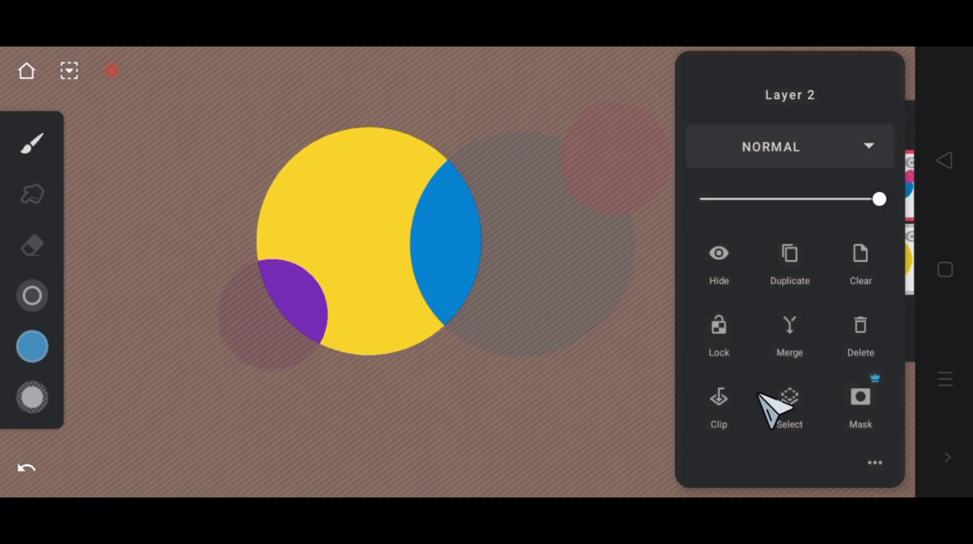
left_click(790, 397)
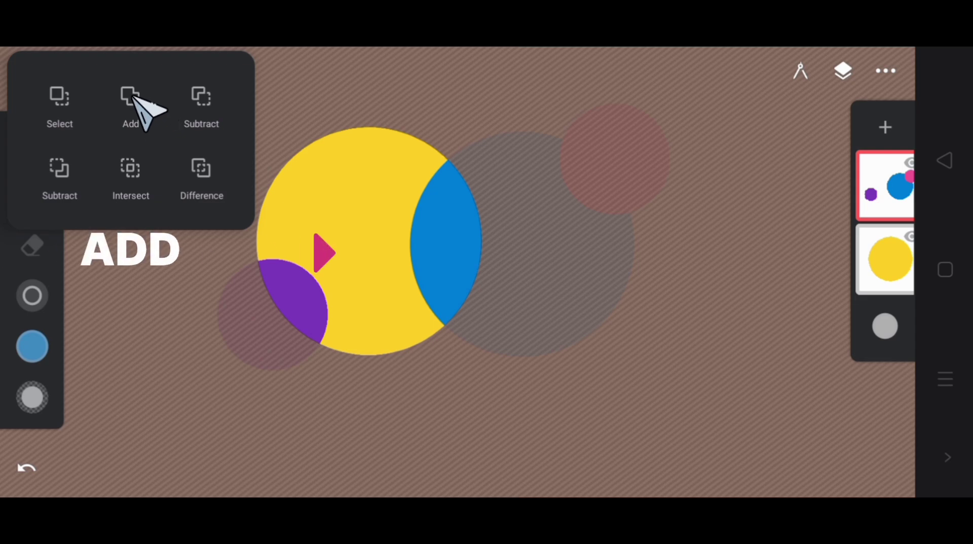
left_click(133, 96)
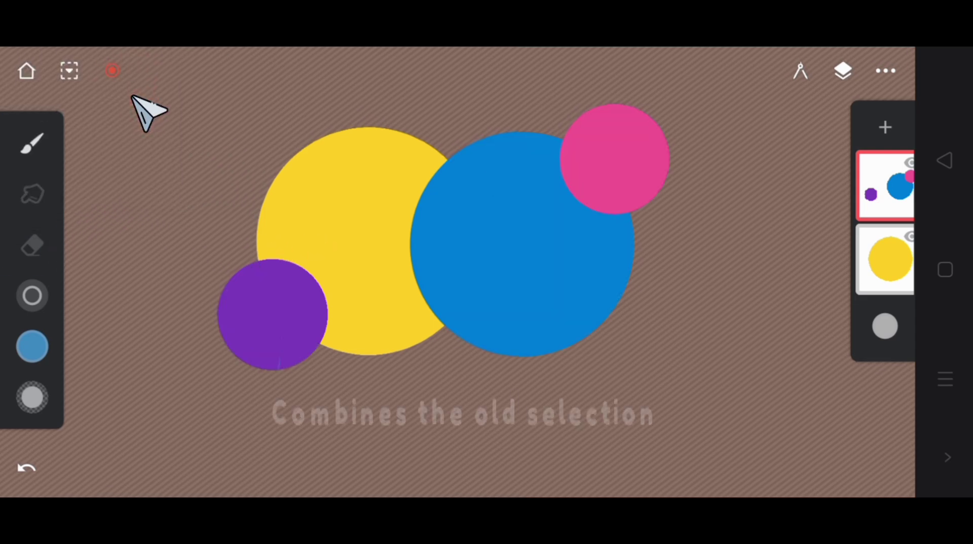
Turn off the mask and load the yellow circle from Layer 1 as the selection
left_click(110, 69)
left_click(885, 254)
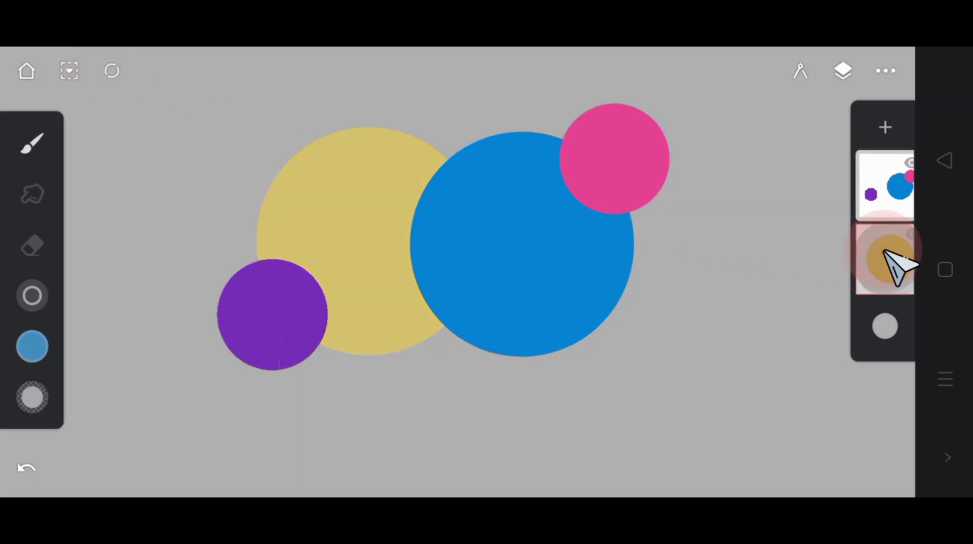
left_click(892, 265)
left_click(811, 412)
Subtract Layer 2's circles from it, leaving only a yellow crescent selected
left_click(891, 191)
left_click(891, 191)
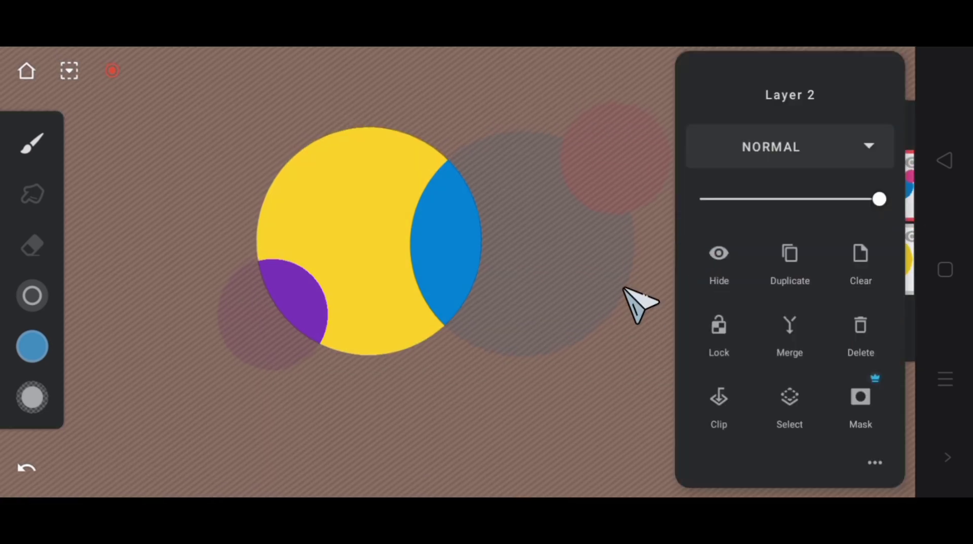
left_click(792, 401)
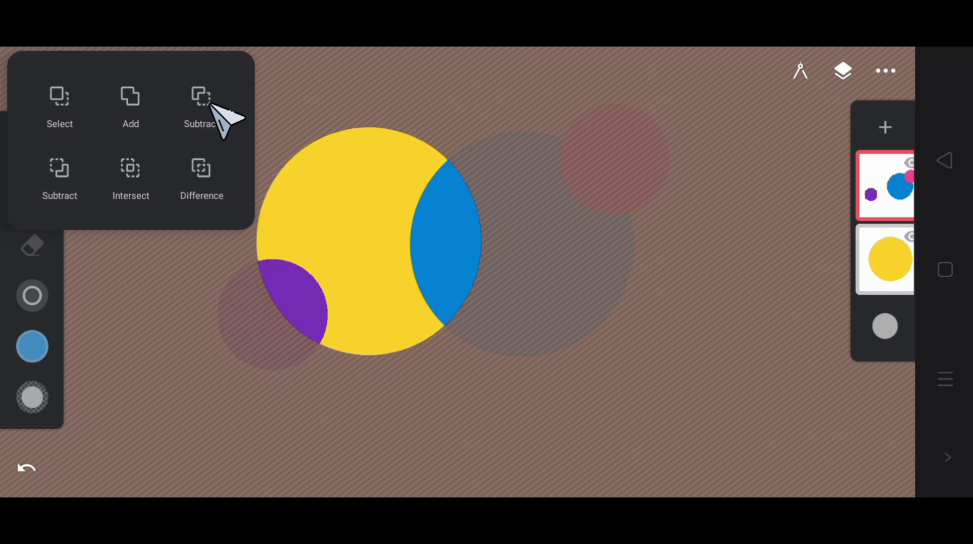
left_click(210, 103)
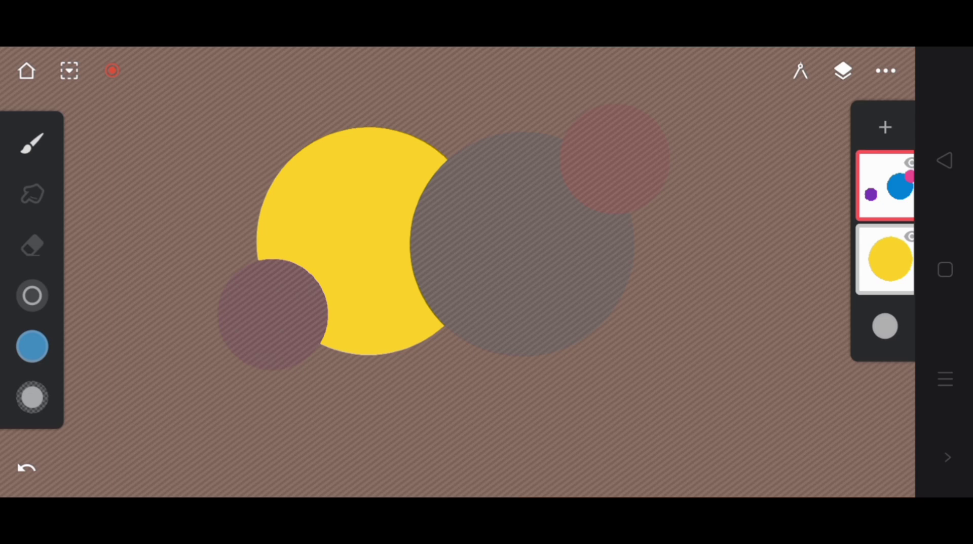
Turn off the mask and combine Layer 2's circles in reverse Subtract mode, cutting out the yellow circle
left_click(111, 69)
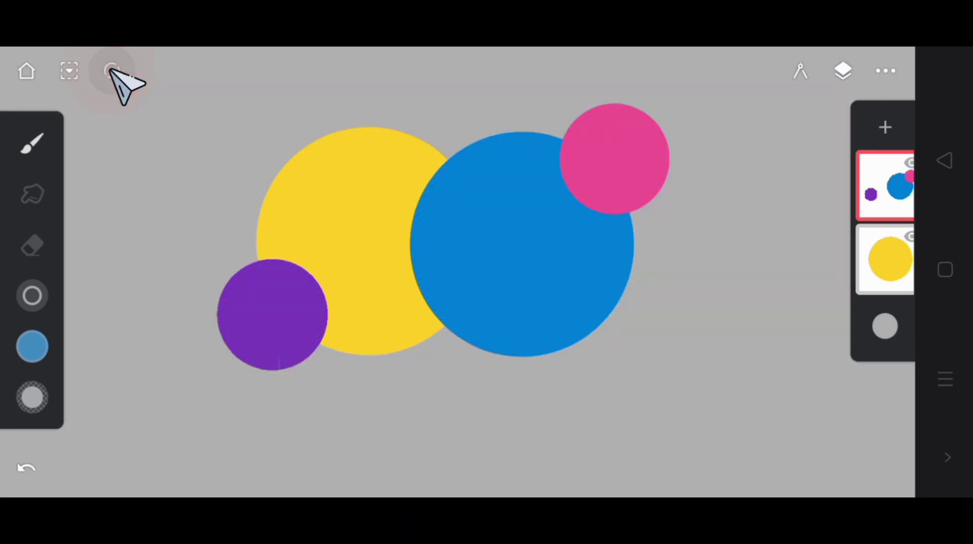
left_click(882, 198)
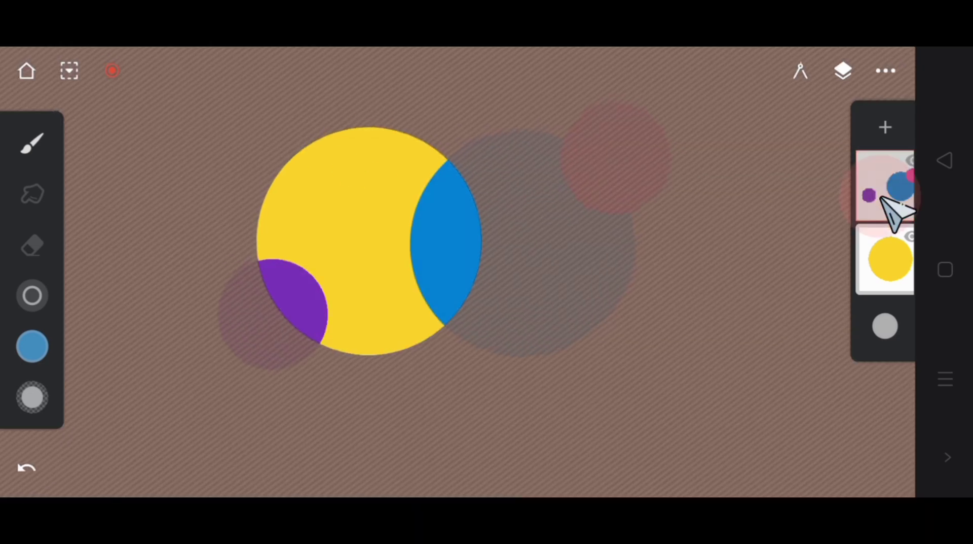
left_click(882, 198)
left_click(790, 403)
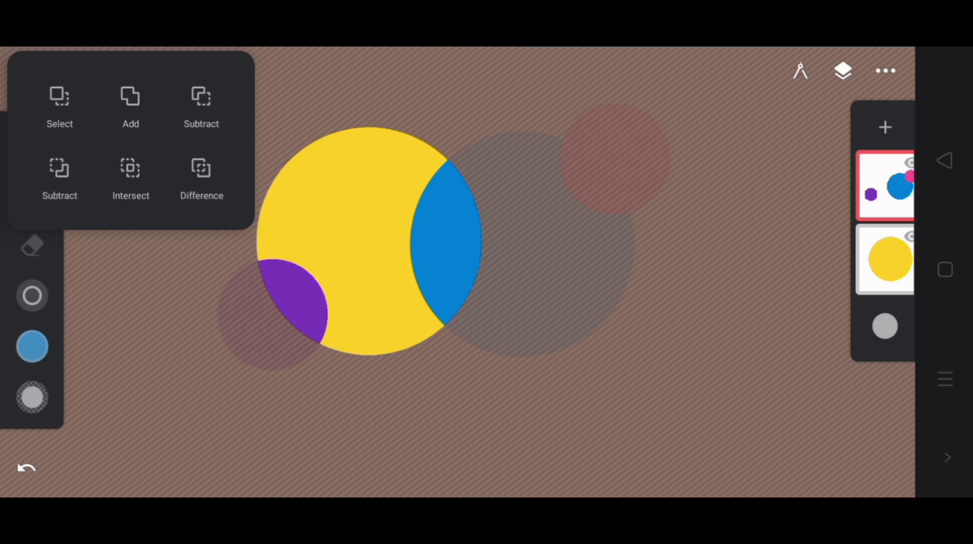
left_click(58, 169)
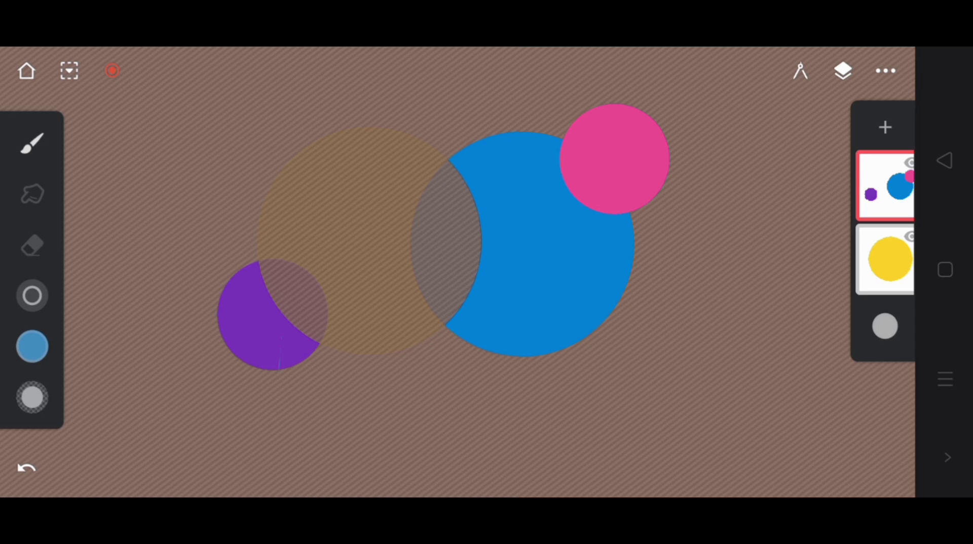
Reselect the yellow circle and intersect it with Layer 2's circles, keeping only their overlaps
left_click(113, 71)
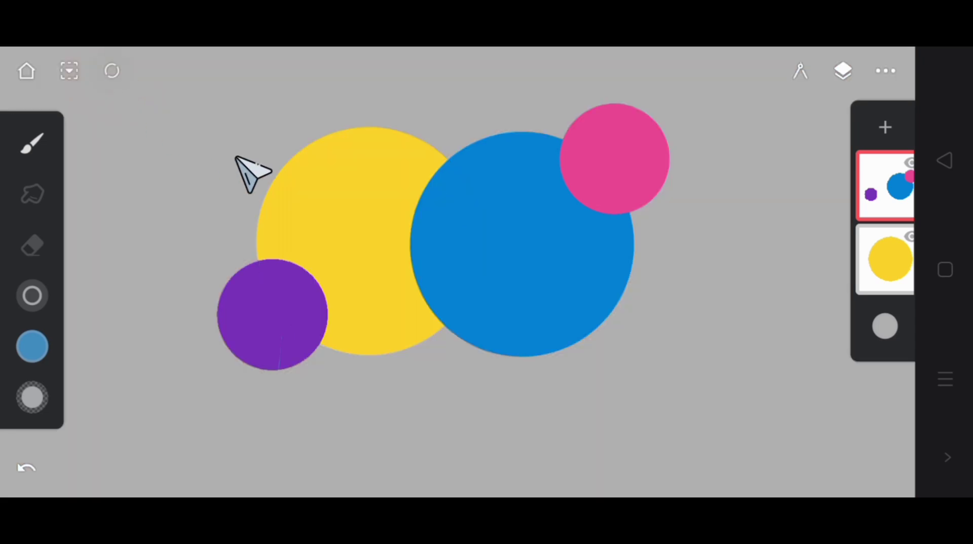
left_click(885, 259)
left_click(879, 185)
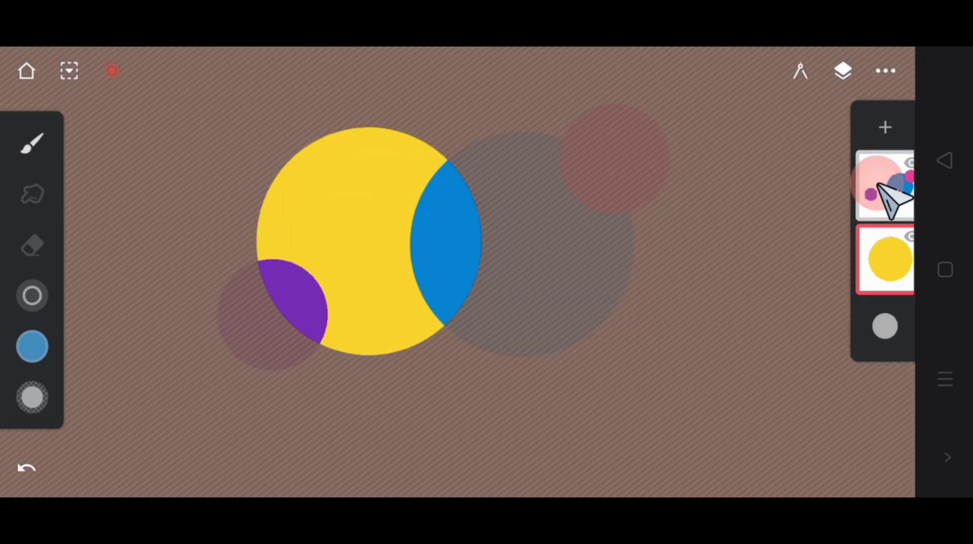
left_click(880, 185)
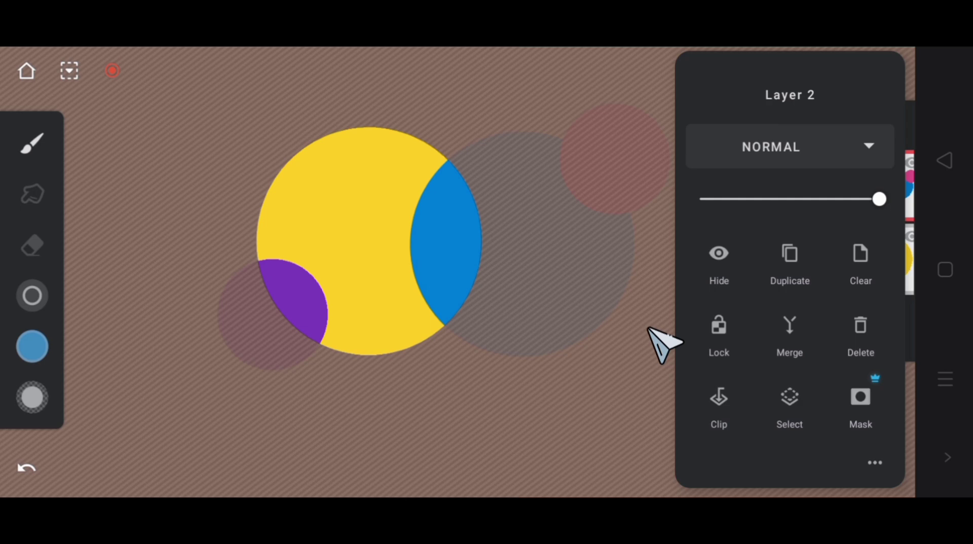
left_click(788, 399)
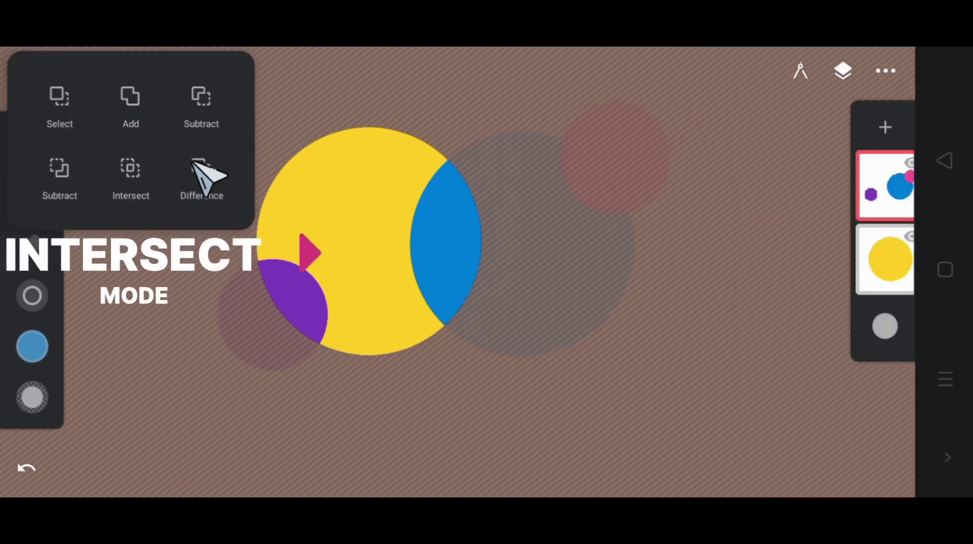
left_click(129, 169)
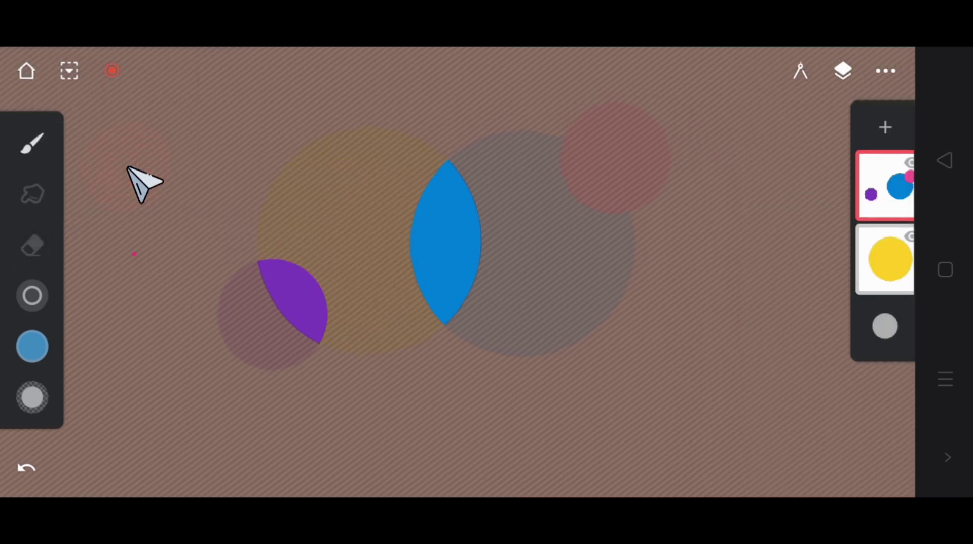
Turn off the mask, reselect the whole yellow circle, and bring up Layer 2's options
left_click(113, 70)
left_click(886, 256)
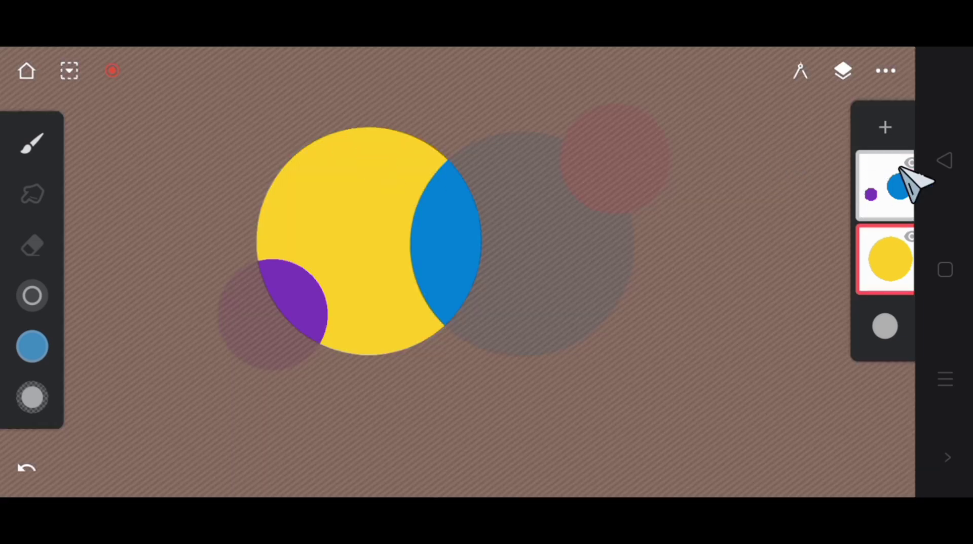
left_click(884, 193)
left_click(885, 193)
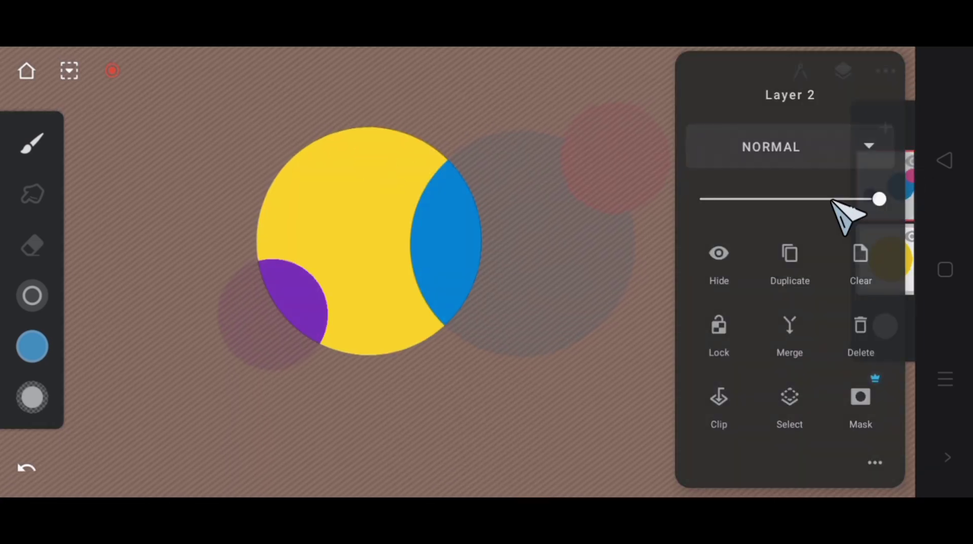
Combine Layer 2's circles with the yellow selection in Difference mode, excluding overlaps
left_click(790, 398)
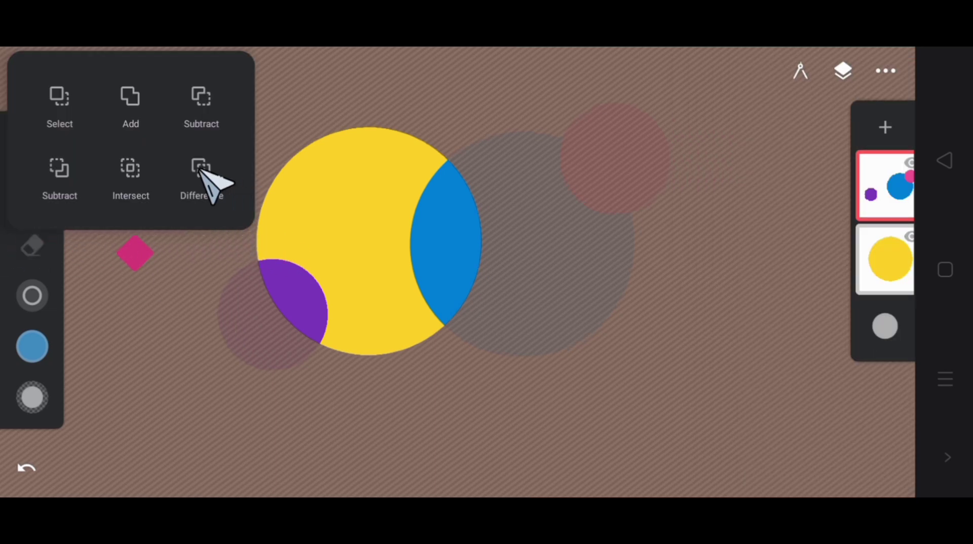
left_click(199, 169)
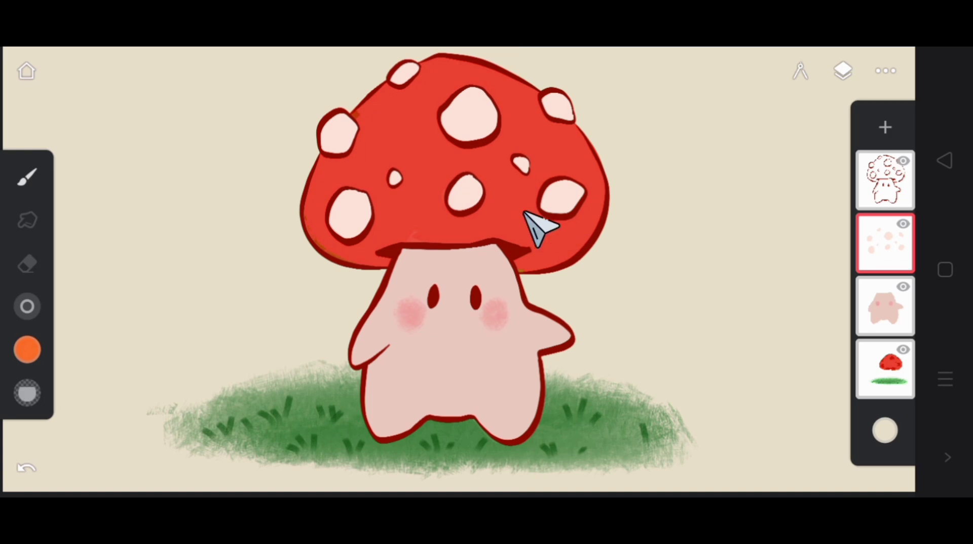
Add a blank layer above the spots layer and set its blend mode to Multiply
left_click(886, 126)
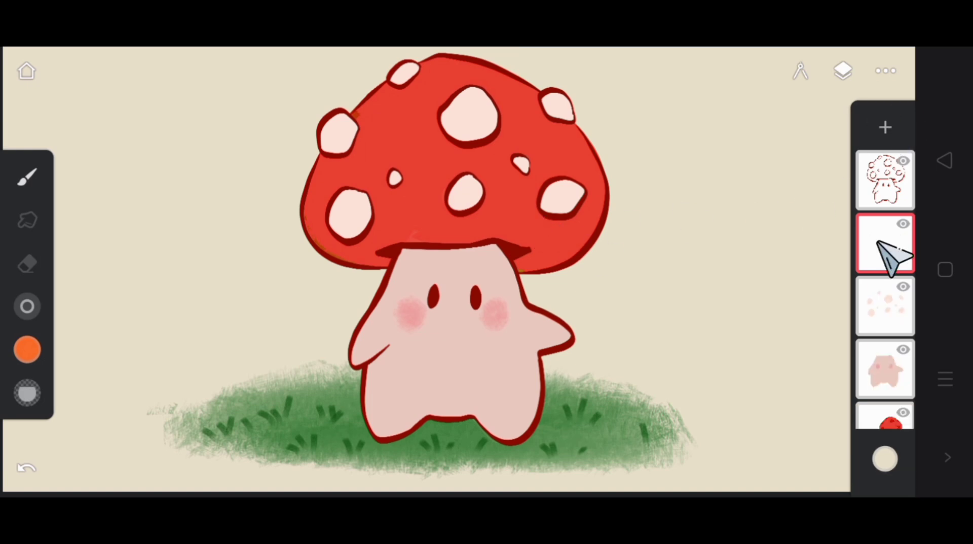
left_click(892, 254)
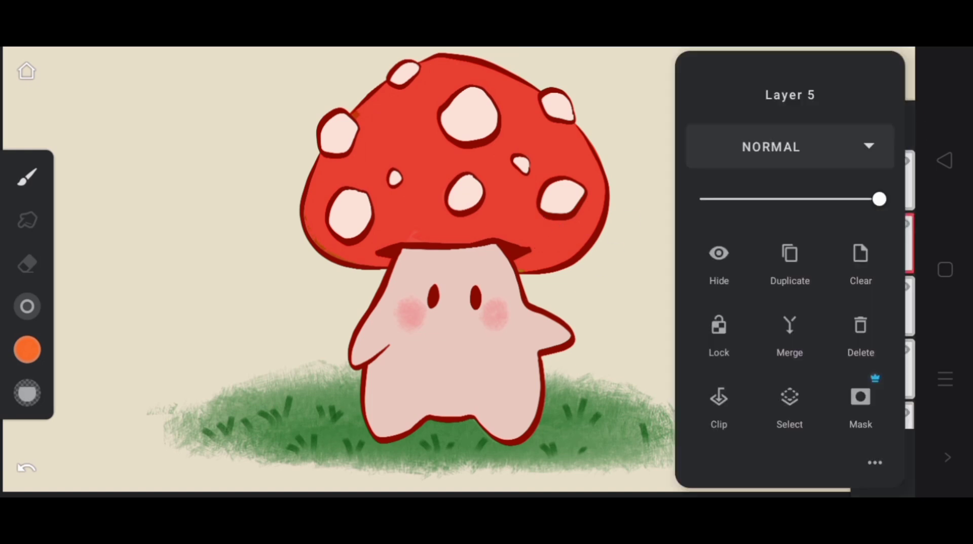
left_click(801, 147)
left_click(821, 181)
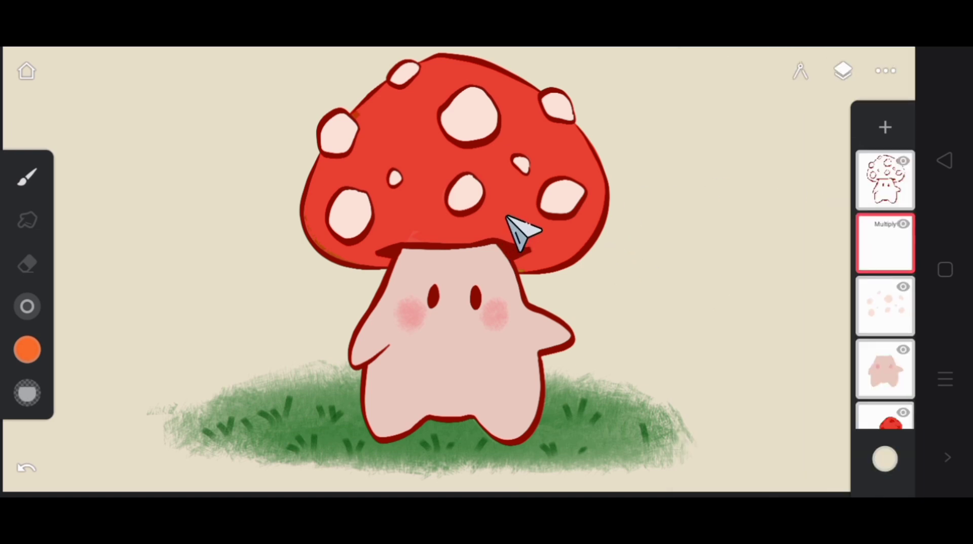
scroll(883, 406, "down", 1)
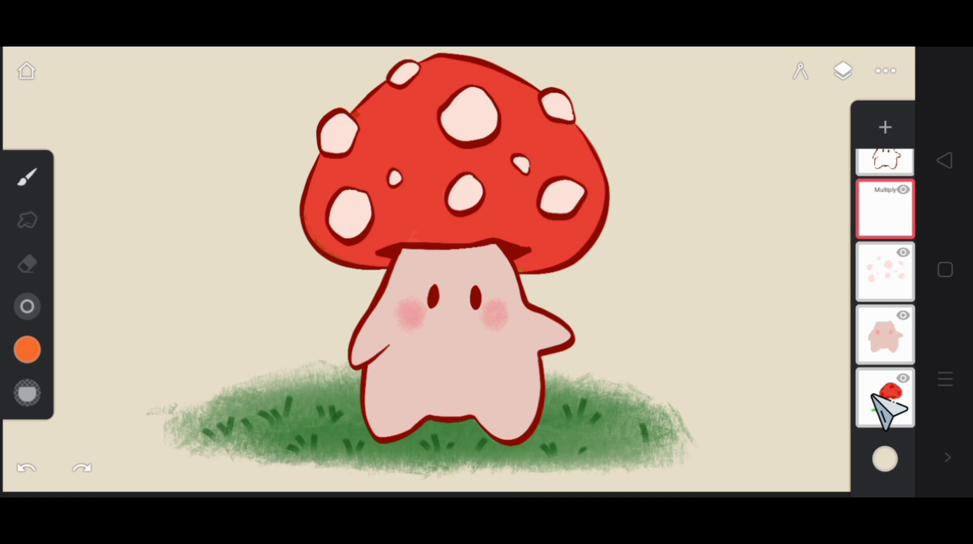
left_click(871, 395)
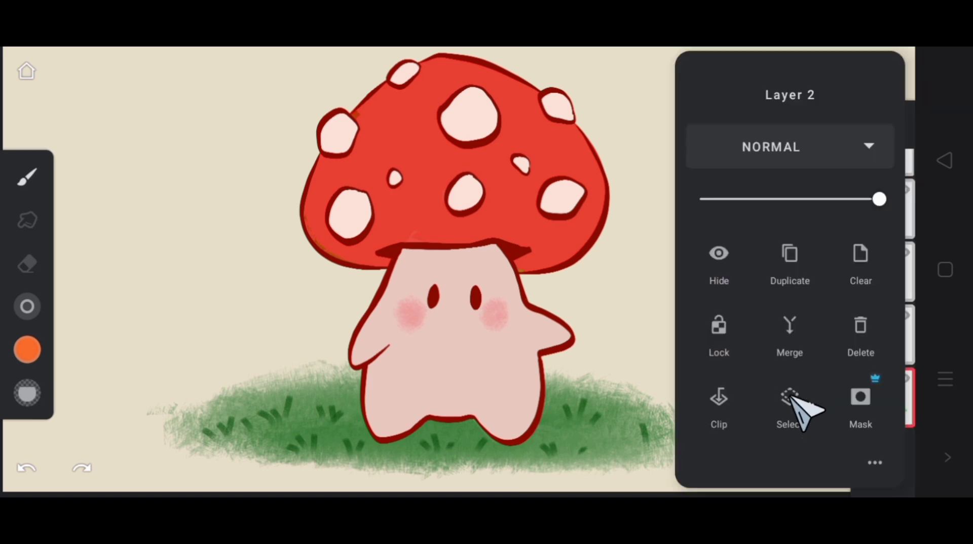
Select the cap layer, then subtract the body and spots layers so only the red cap remains
left_click(791, 398)
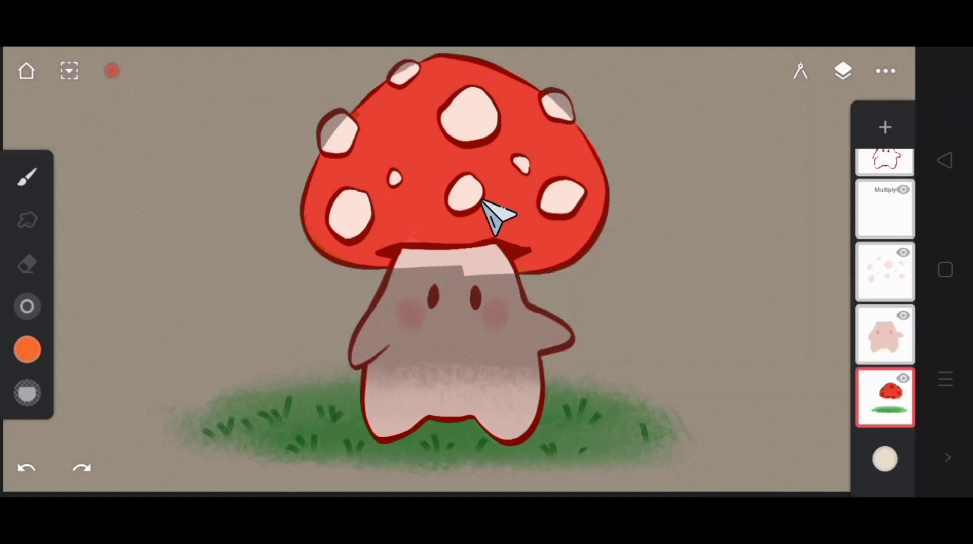
left_click(880, 330)
left_click(789, 396)
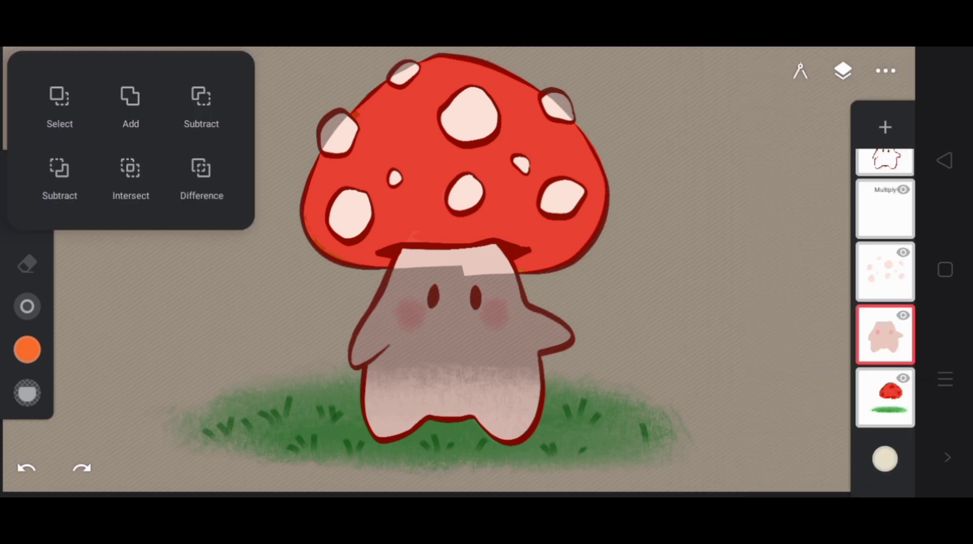
left_click(203, 97)
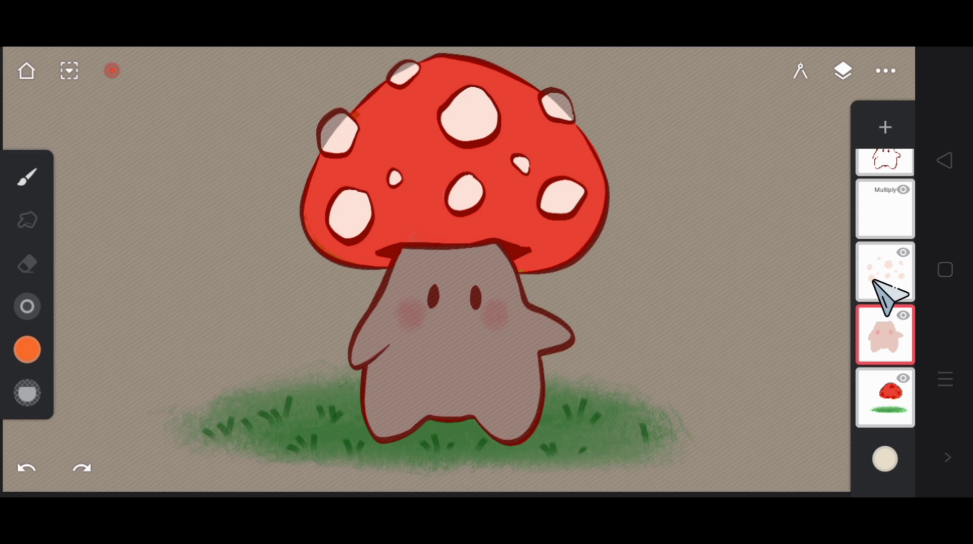
left_click_drag(872, 280, 873, 280)
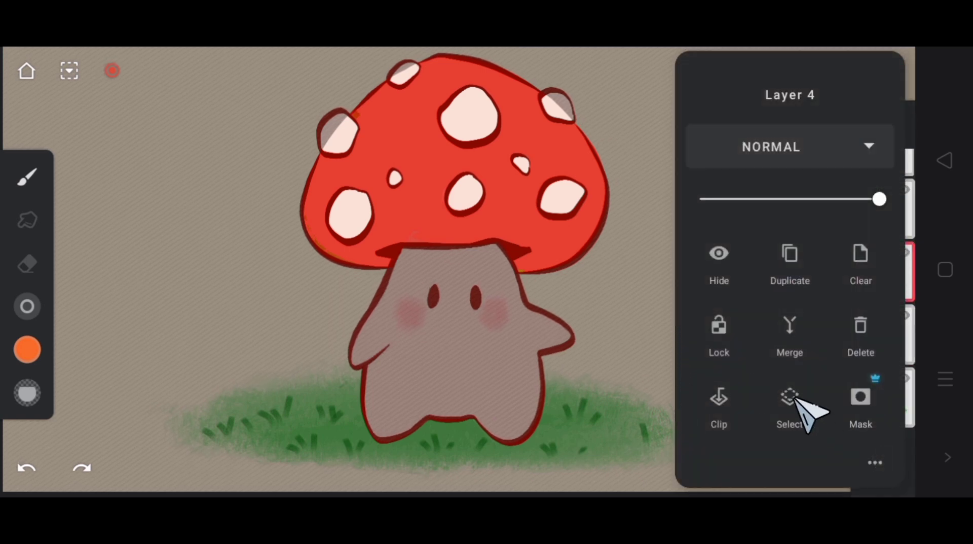
left_click(791, 398)
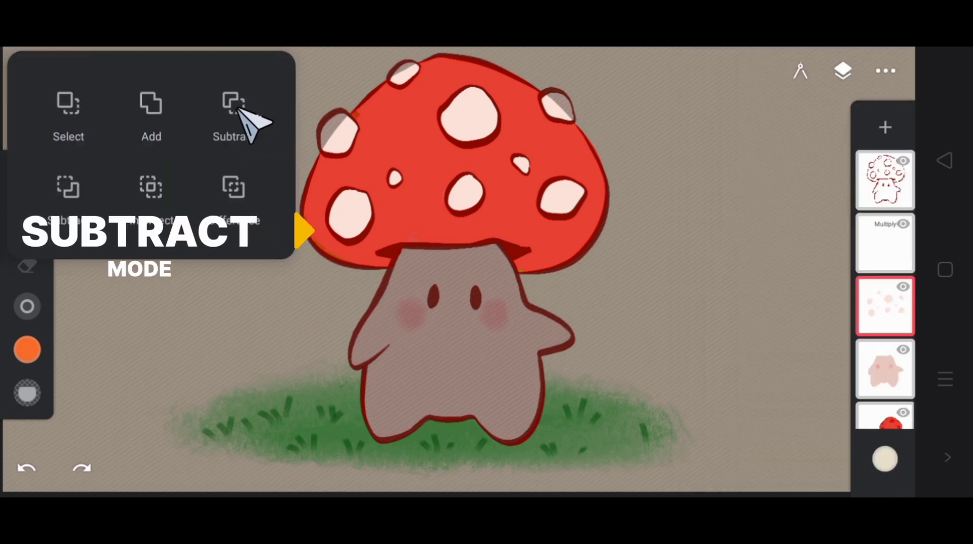
left_click(238, 109)
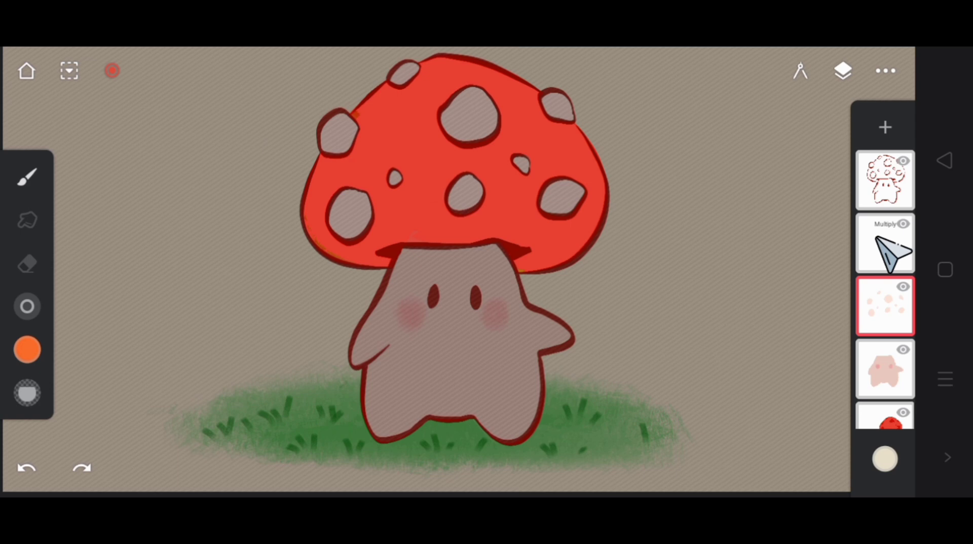
On the Multiply layer, brush soft red over the cap's lower and left areas, then deselect
left_click(882, 249)
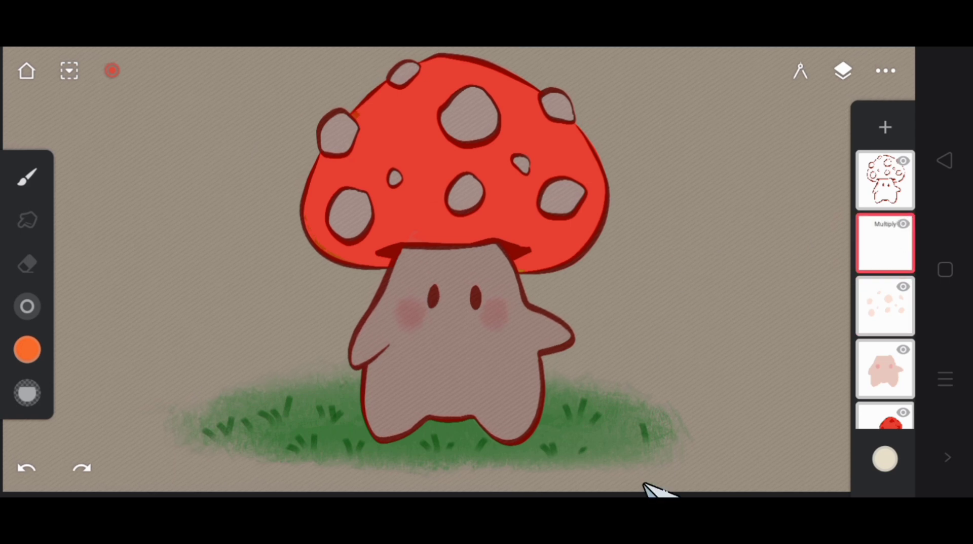
mouse_move(296, 137)
left_mouse_down()
mouse_move(309, 215)
mouse_move(360, 254)
mouse_move(545, 269)
mouse_move(626, 223)
left_mouse_up()
left_click(112, 70)
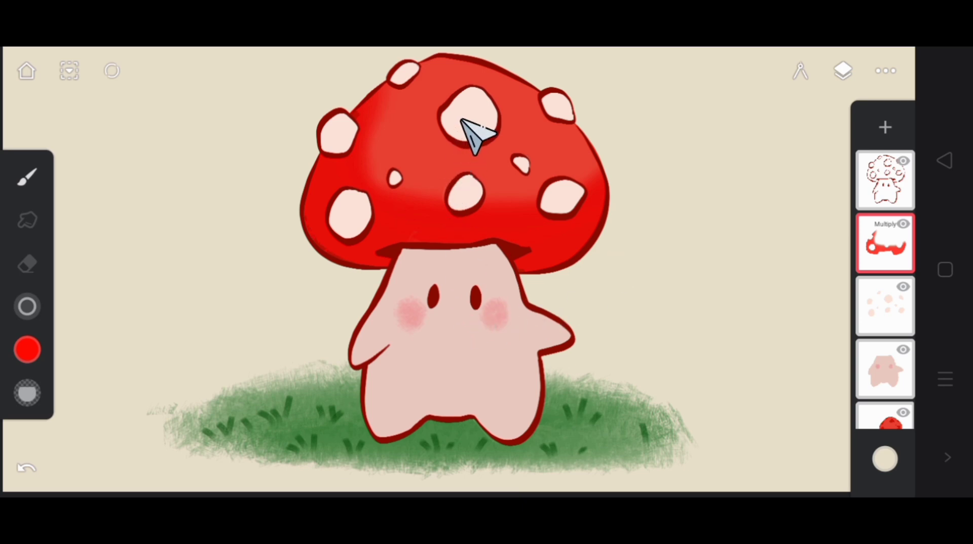
Build a combined selection from the spots layer and the body layer
left_click(876, 319)
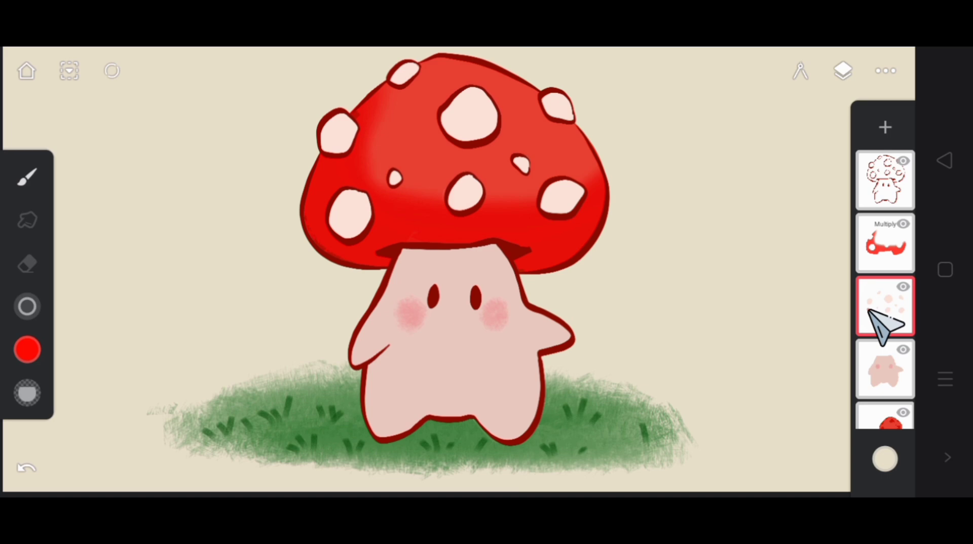
left_click(872, 319)
left_click(770, 456)
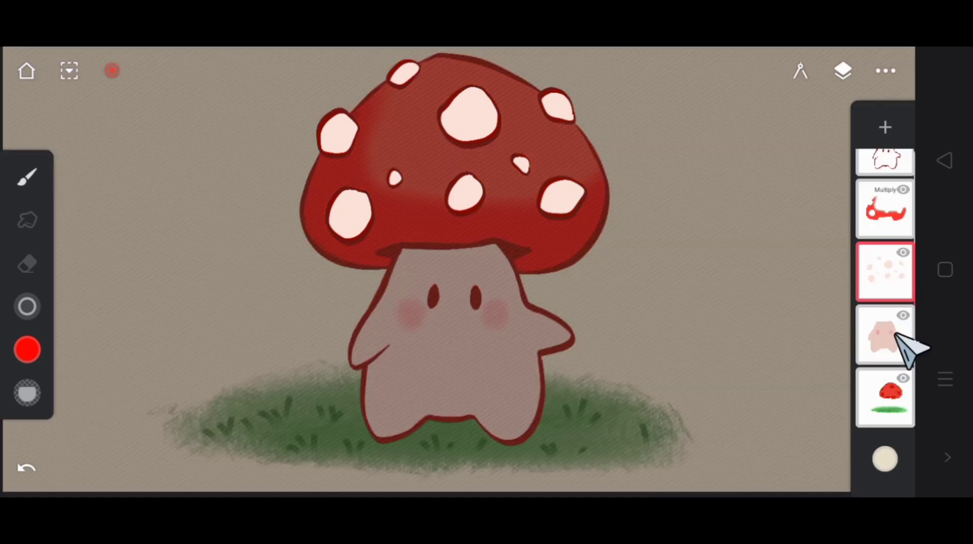
left_click(893, 342)
left_click(893, 343)
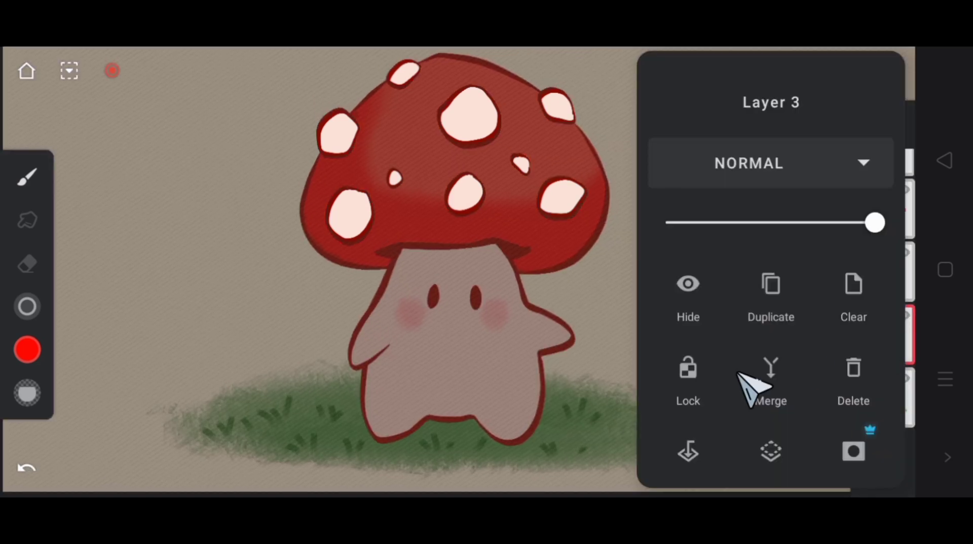
left_click(773, 451)
left_click(152, 108)
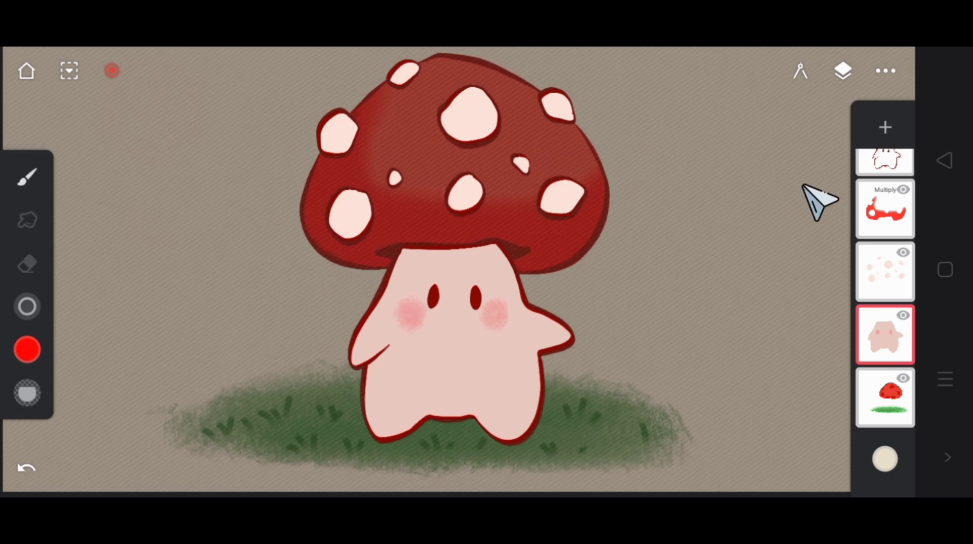
On the Multiply layer, shade the body's left side and the stem top under the cap in pink
left_click(876, 205)
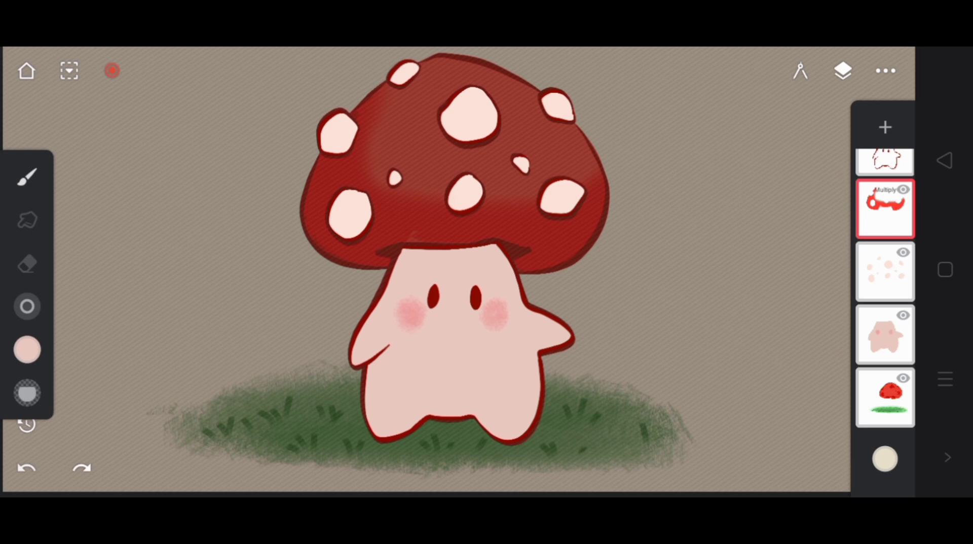
mouse_move(411, 254)
left_mouse_down()
mouse_move(352, 304)
mouse_move(366, 396)
mouse_move(441, 430)
mouse_move(492, 406)
left_mouse_up()
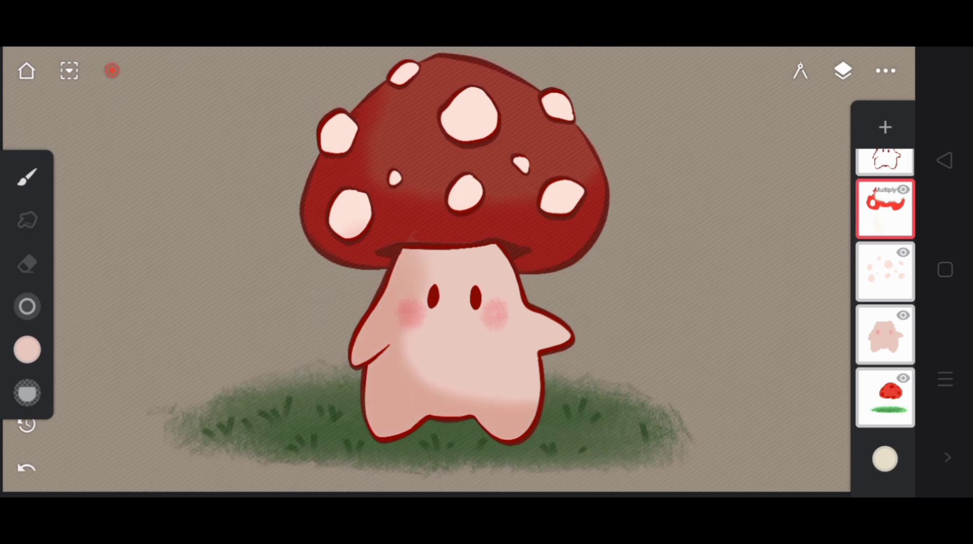
left_click_drag(415, 252, 499, 249)
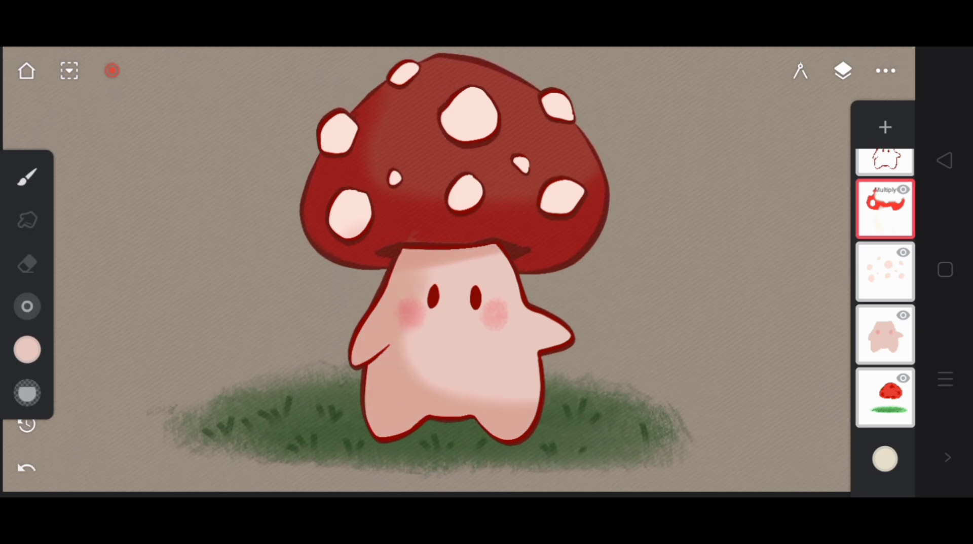
Add mint-green shadows along the lower edges of the cap spots, undoing the stray small-spot stroke
scroll(456, 203, "up", 5)
left_click_drag(244, 238, 337, 209)
mouse_move(482, 223)
left_mouse_down()
mouse_move(543, 235)
mouse_move(583, 213)
left_mouse_up()
mouse_move(680, 133)
left_mouse_down()
mouse_move(670, 158)
mouse_move(737, 177)
left_mouse_up()
mouse_move(677, 352)
left_mouse_down()
mouse_move(715, 374)
mouse_move(755, 325)
left_mouse_up()
left_click_drag(494, 345, 593, 320)
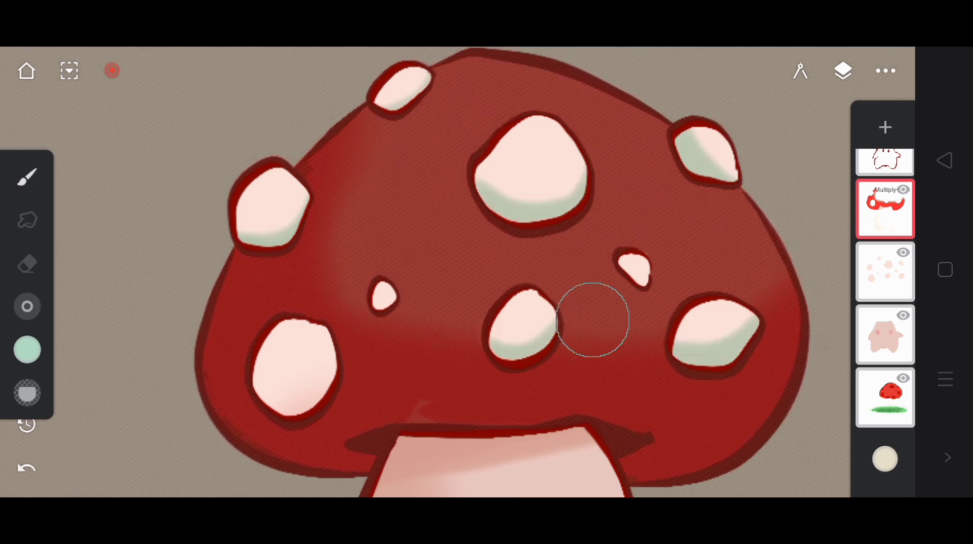
left_click_drag(256, 368, 364, 376)
key("ctrl+z")
scroll(426, 272, "down", 5)
left_click(885, 272)
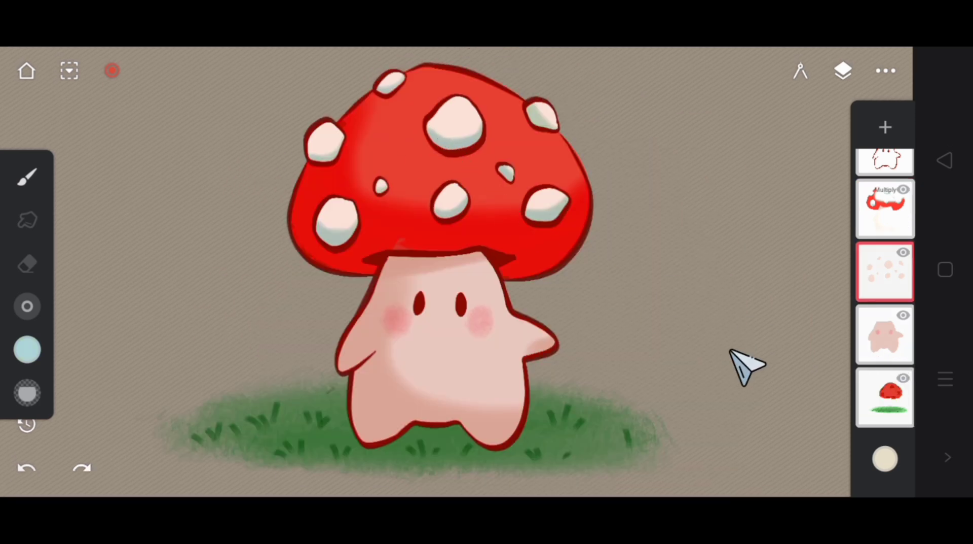
Load the cap layer as a selection in Subtract mode, excluding the spots and body
left_click(882, 398)
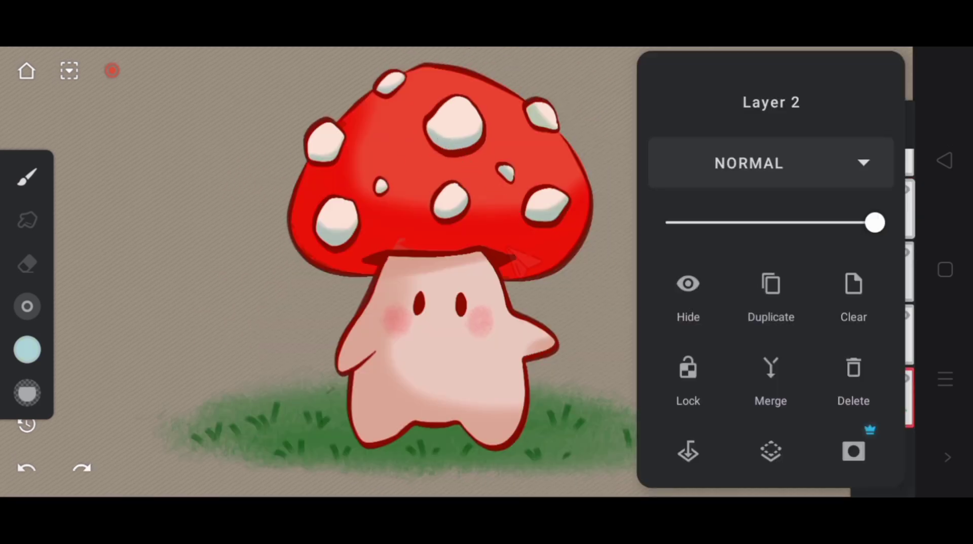
left_click(771, 450)
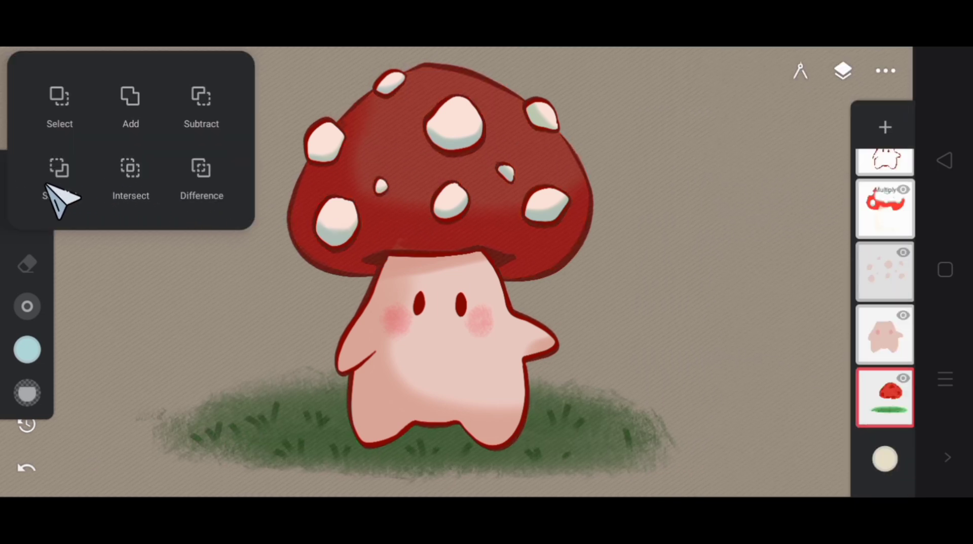
left_click(61, 187)
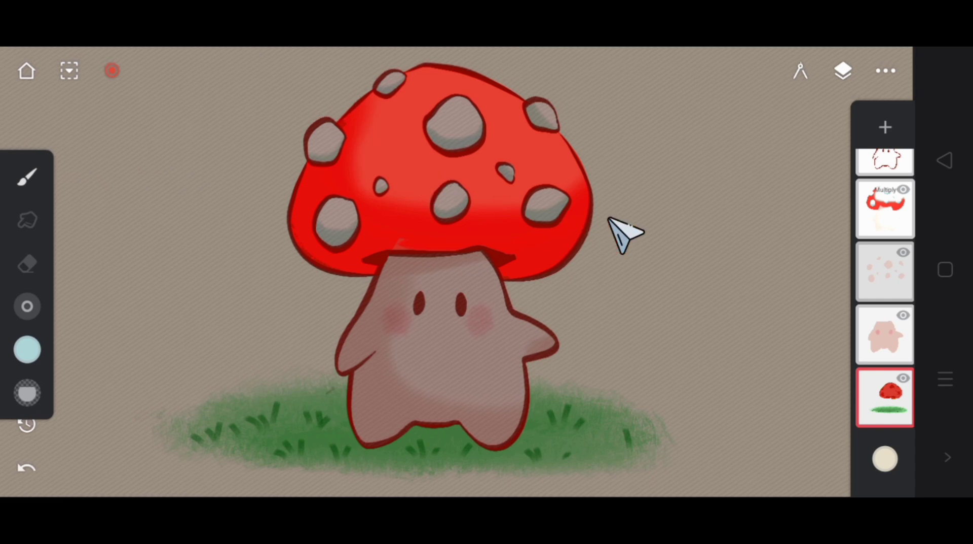
On the Multiply layer, paint dark red cast shadows beneath the cap spots
left_click(890, 209)
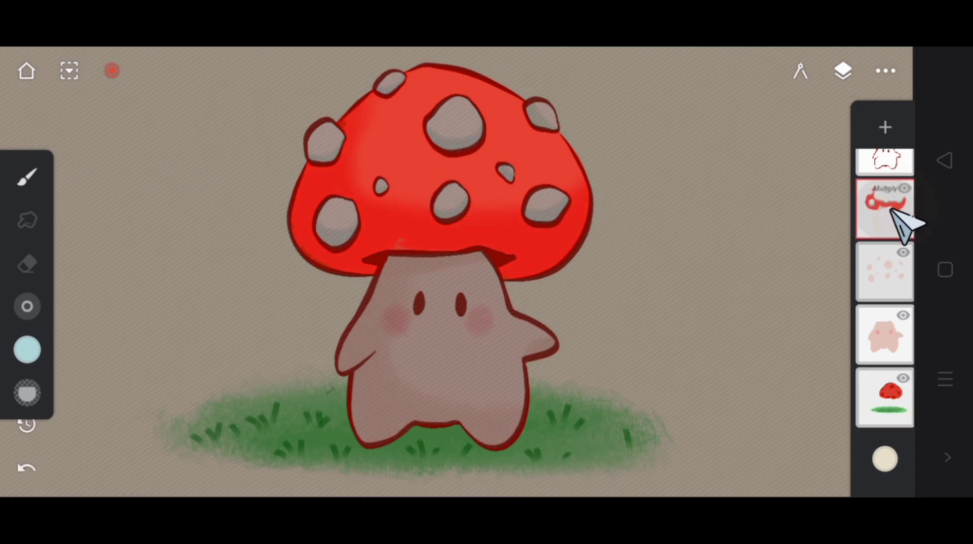
scroll(426, 152, "up", 3)
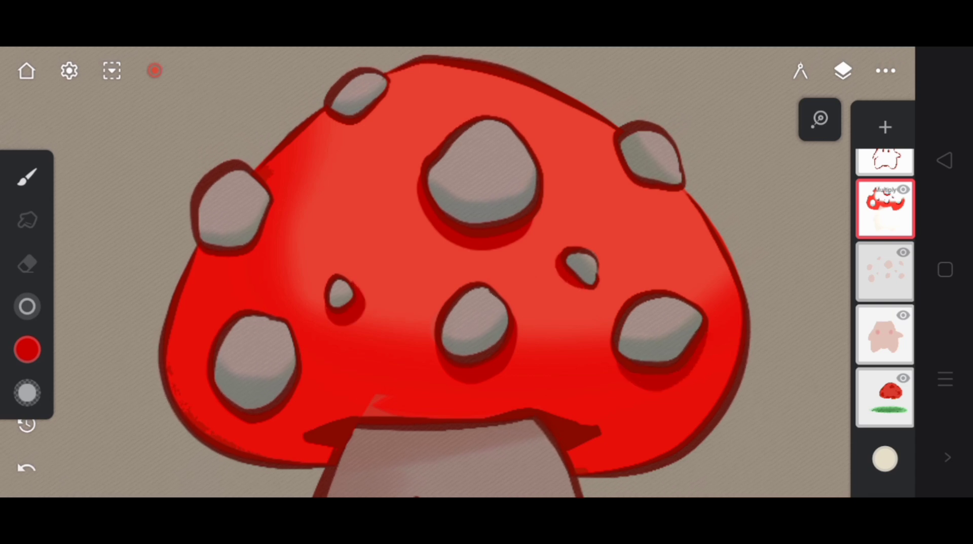
left_click_drag(611, 131, 682, 195)
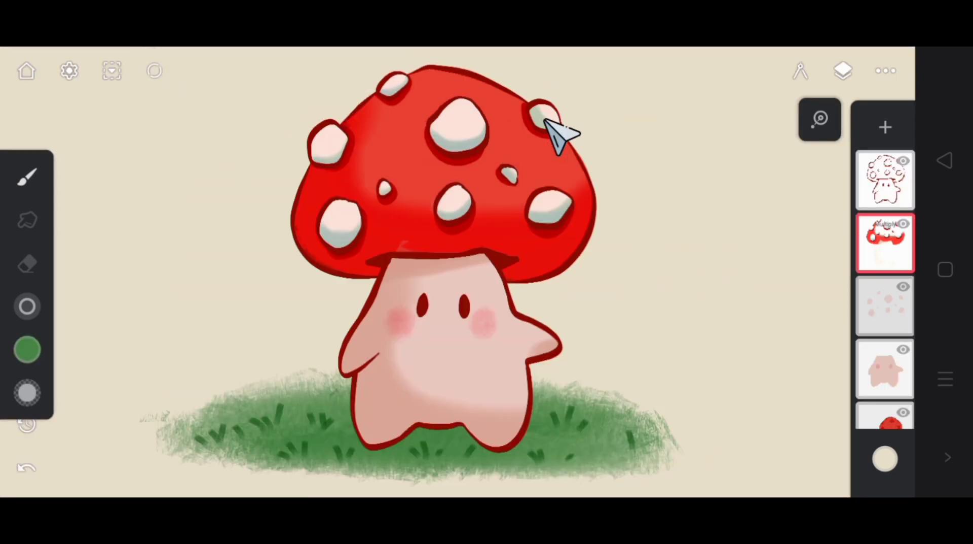
left_click_drag(515, 178, 492, 160)
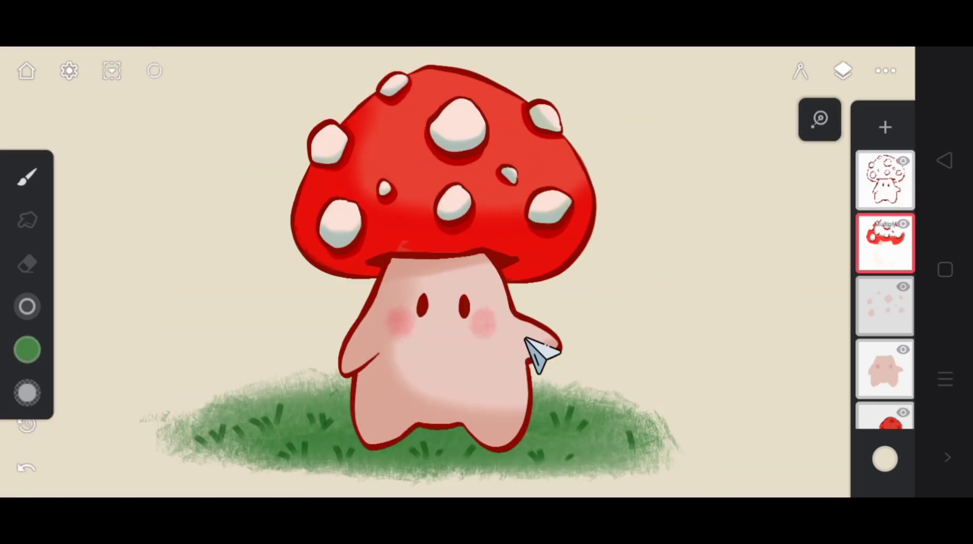